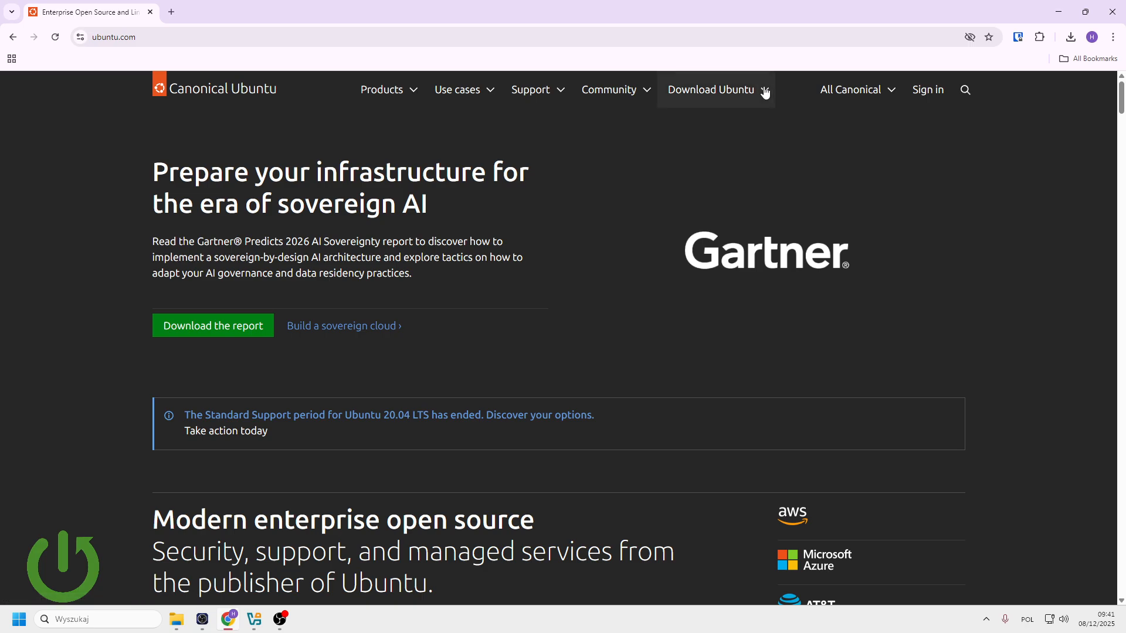
- Go to the Ubuntu Desktop download page, confirm the 24.04.3 ISO is downloaded, then switch to VirtualBox
left_click(706, 89)
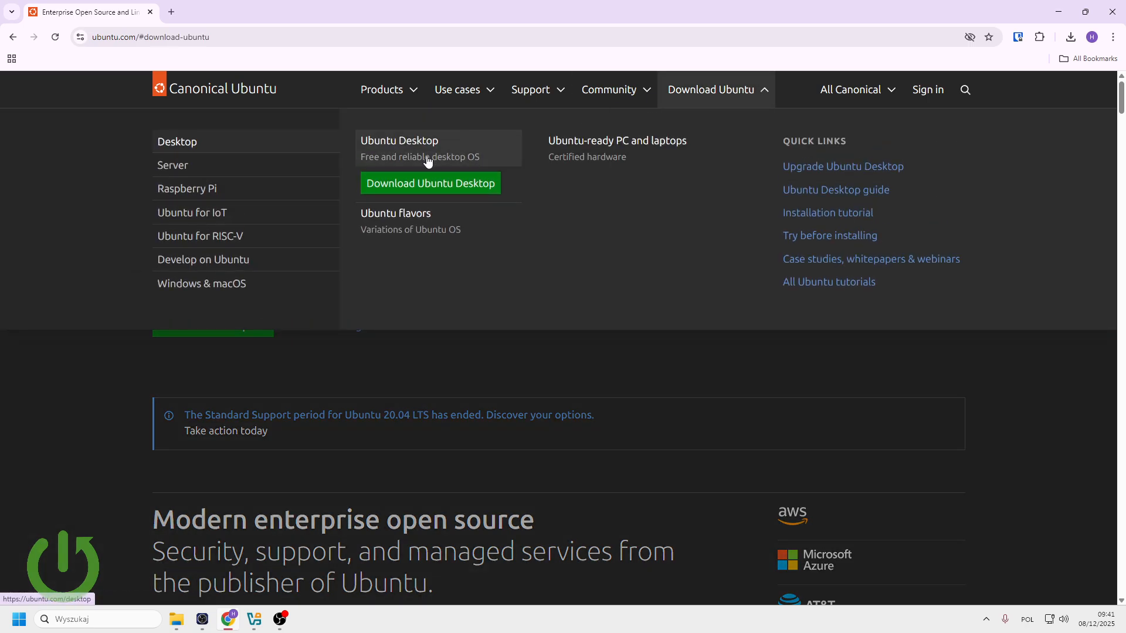
left_click(384, 152)
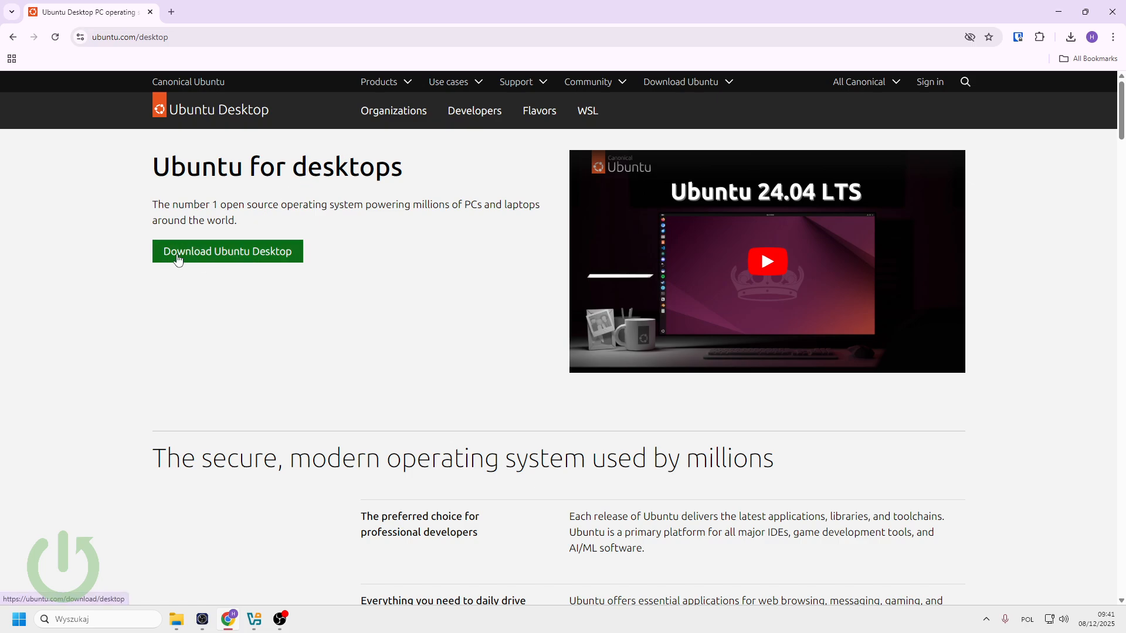
left_click(206, 255)
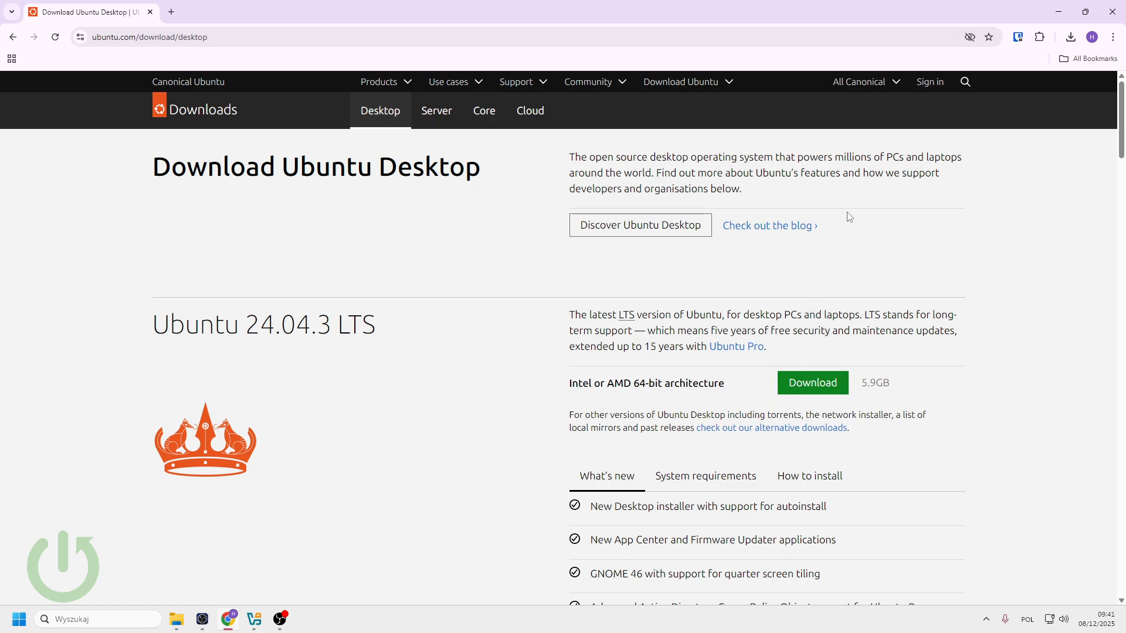
left_click(1070, 38)
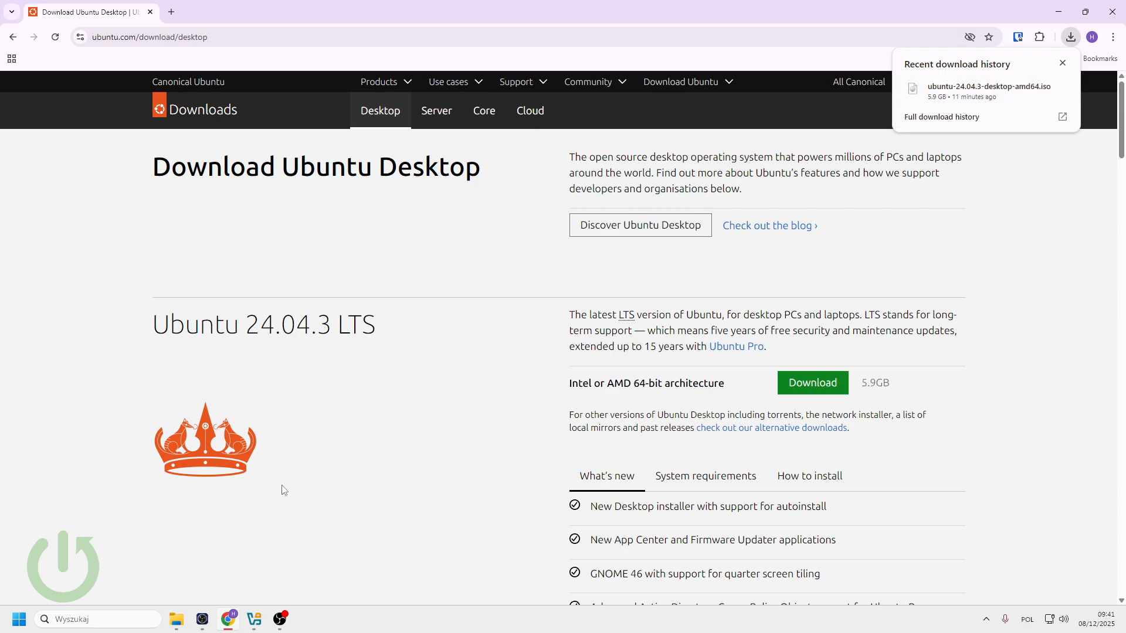
left_click(253, 621)
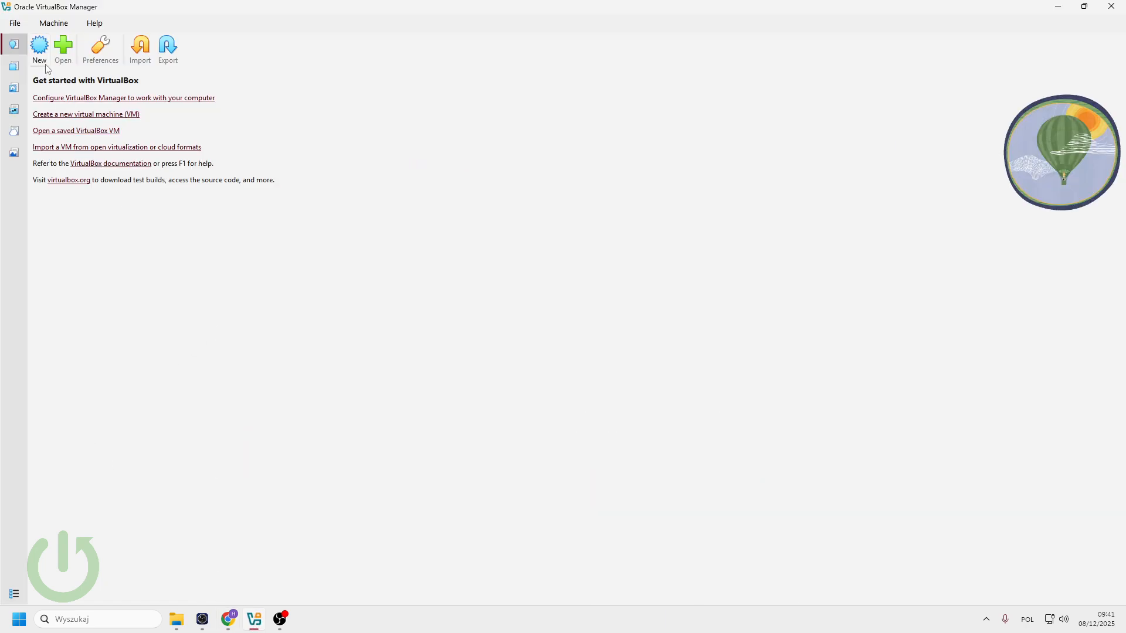
- Start a new virtual machine and begin entering its name in the New Virtual Machine dialog
left_click(39, 51)
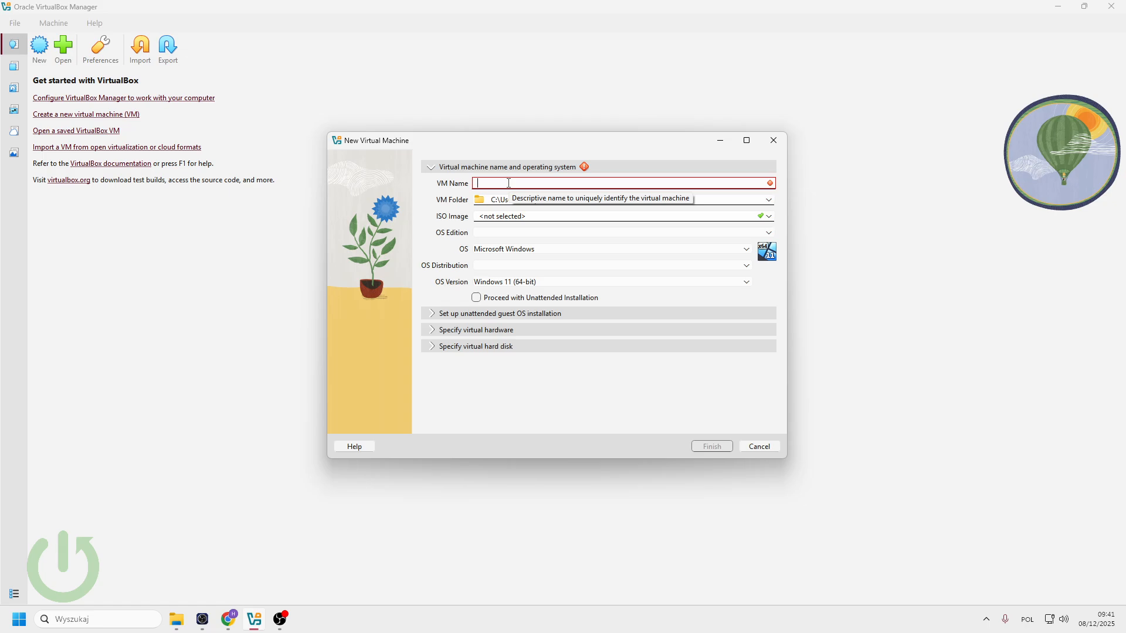
type("Ubu")
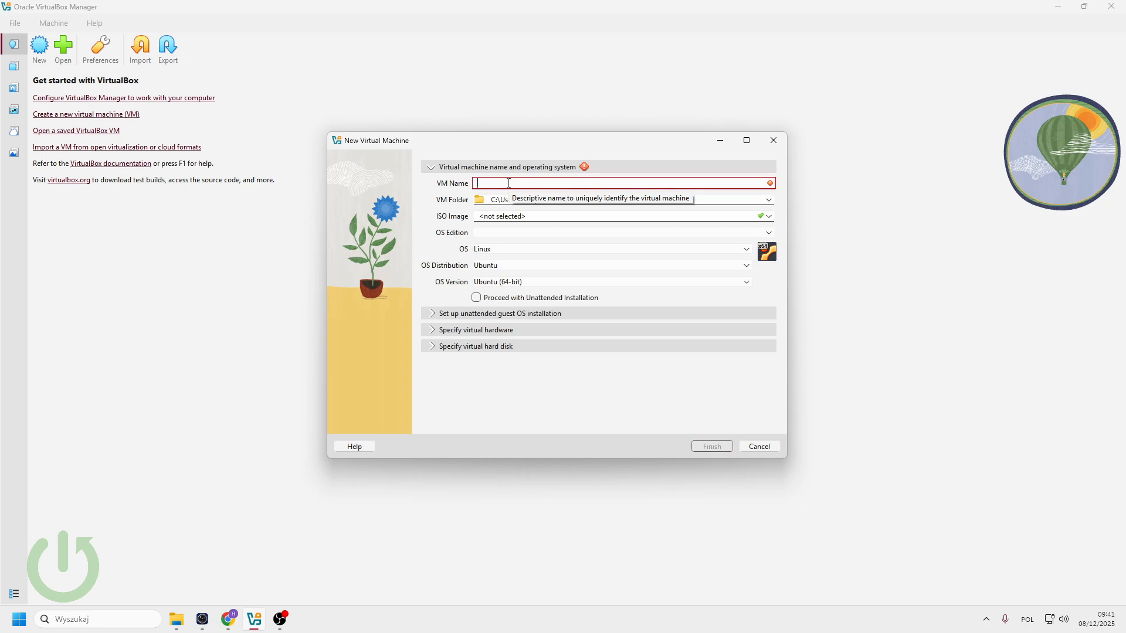
type("butu test")
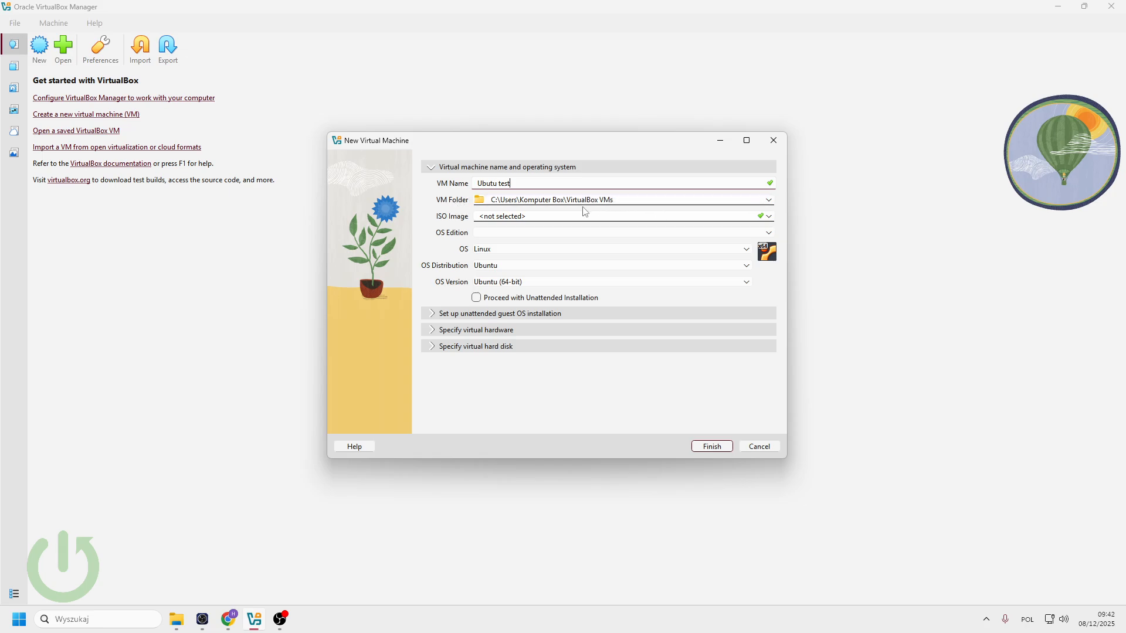
- Choose ubuntu-24.04.3-desktop-amd64.iso from the Downloads folder as the VM's ISO image
left_click(771, 218)
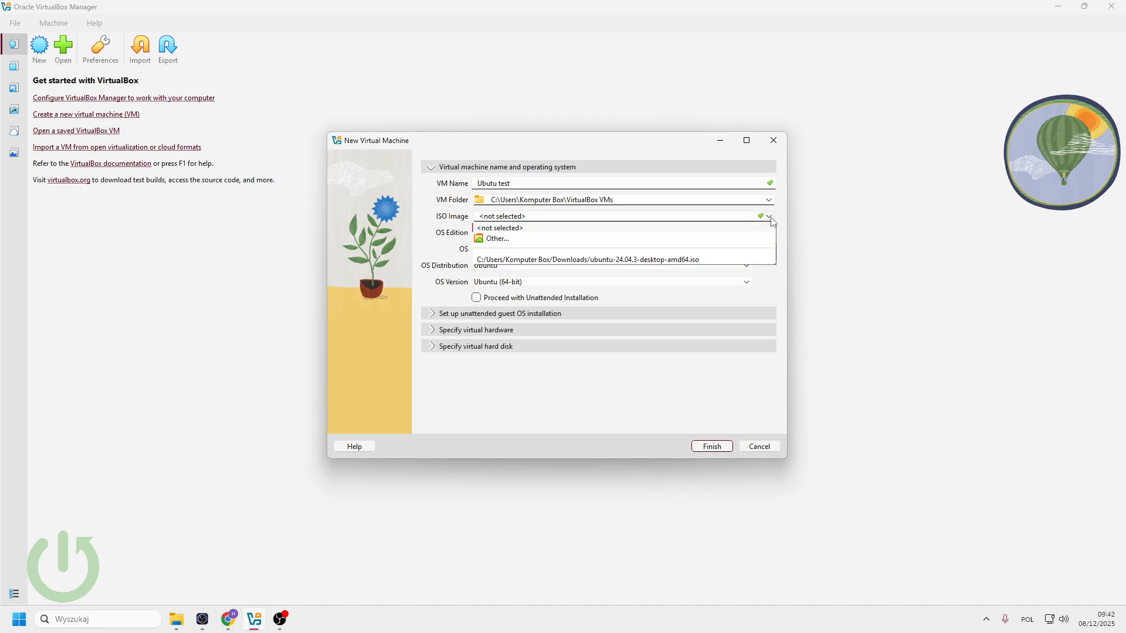
left_click(510, 244)
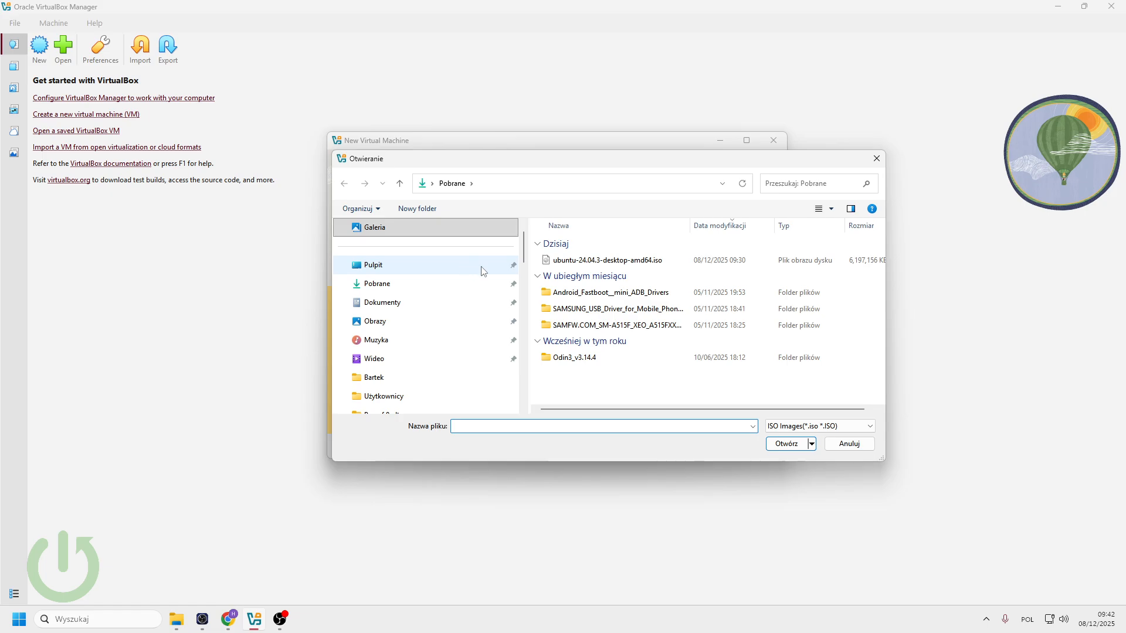
double_click(580, 264)
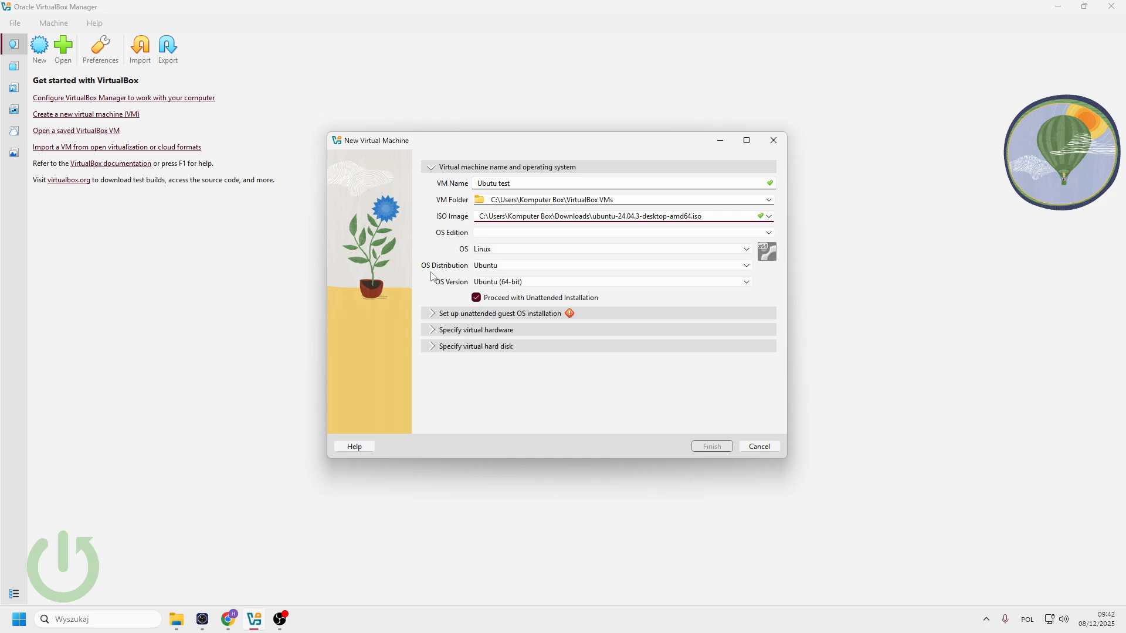
left_click(436, 319)
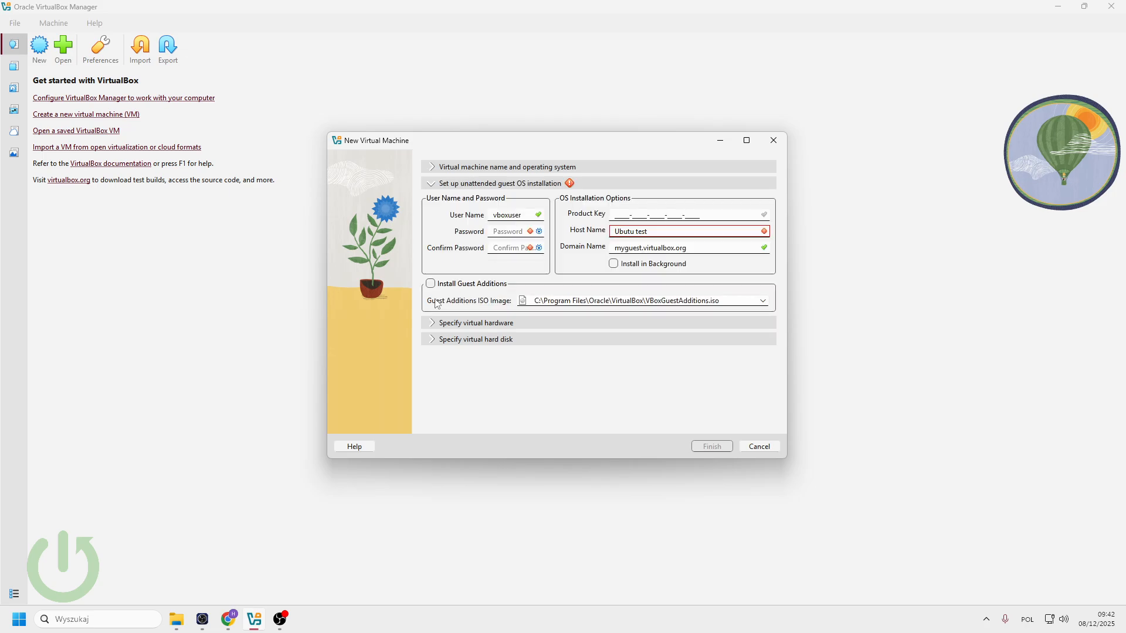
- Set the unattended-install user name to test with a confirmed password, and enable Guest Additions installation
left_click_drag(522, 217, 435, 221)
type("test")
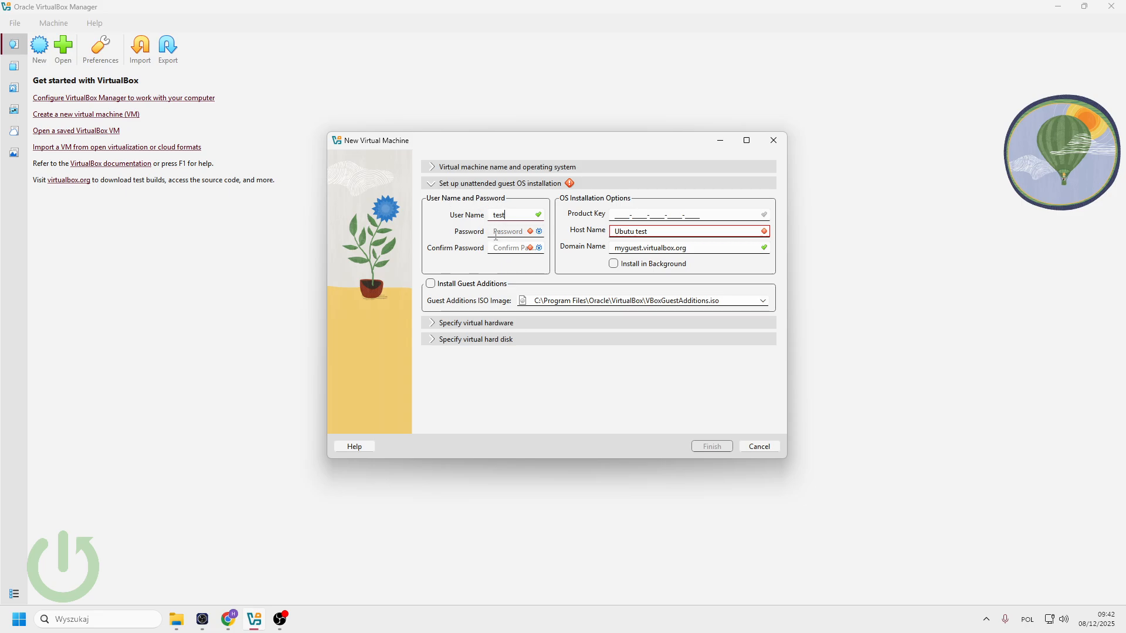
left_click(508, 234)
type("test")
left_click(511, 248)
type("test")
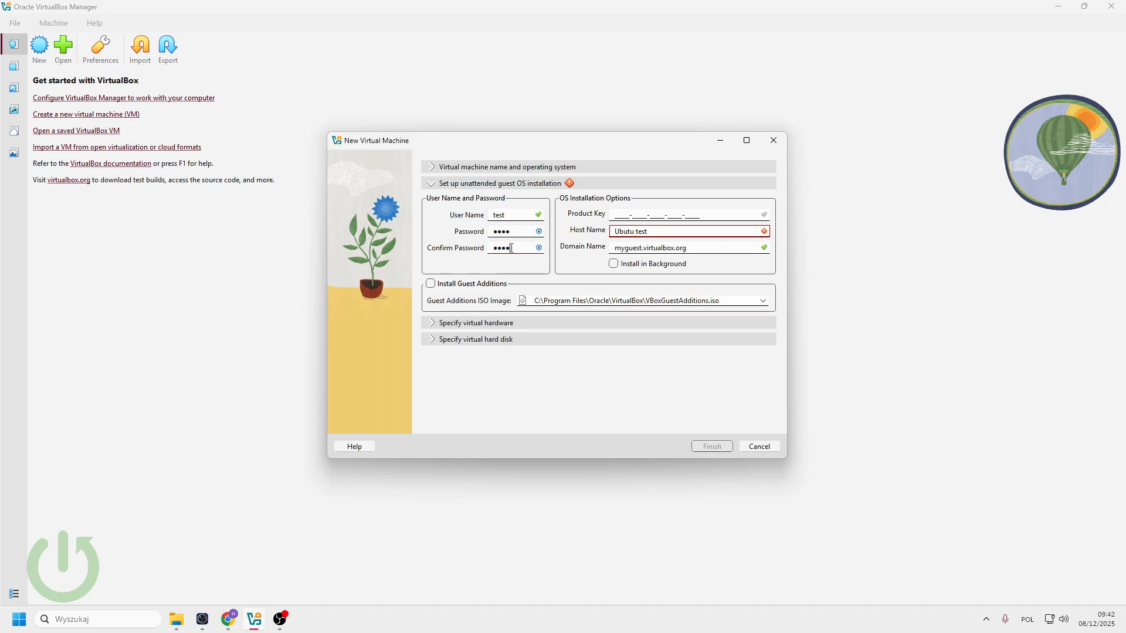
left_click(431, 285)
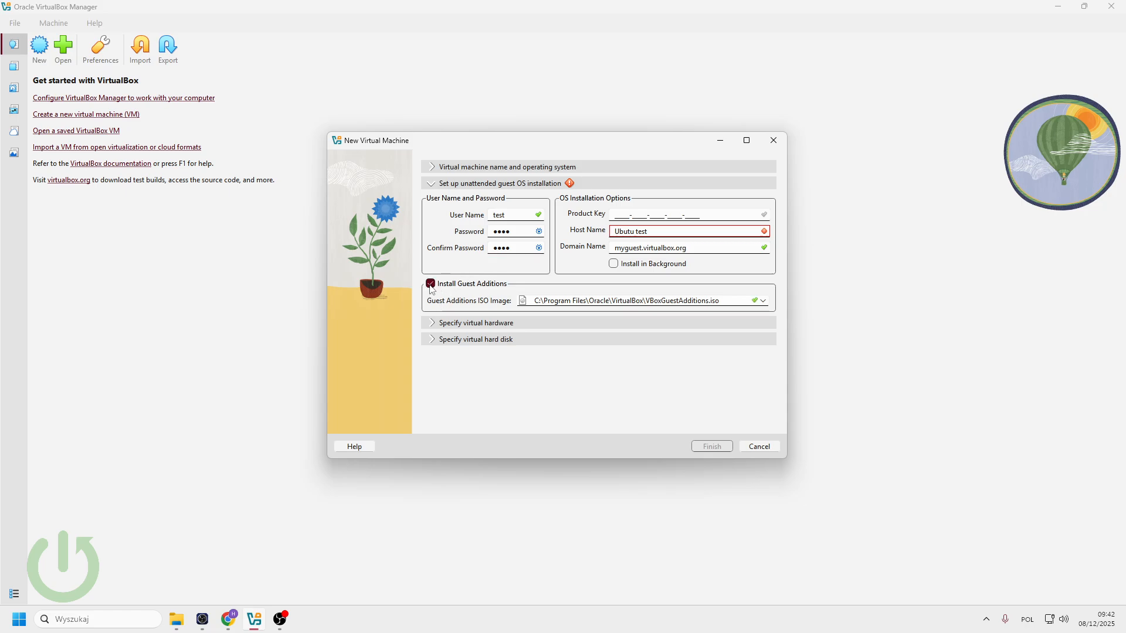
left_click(434, 323)
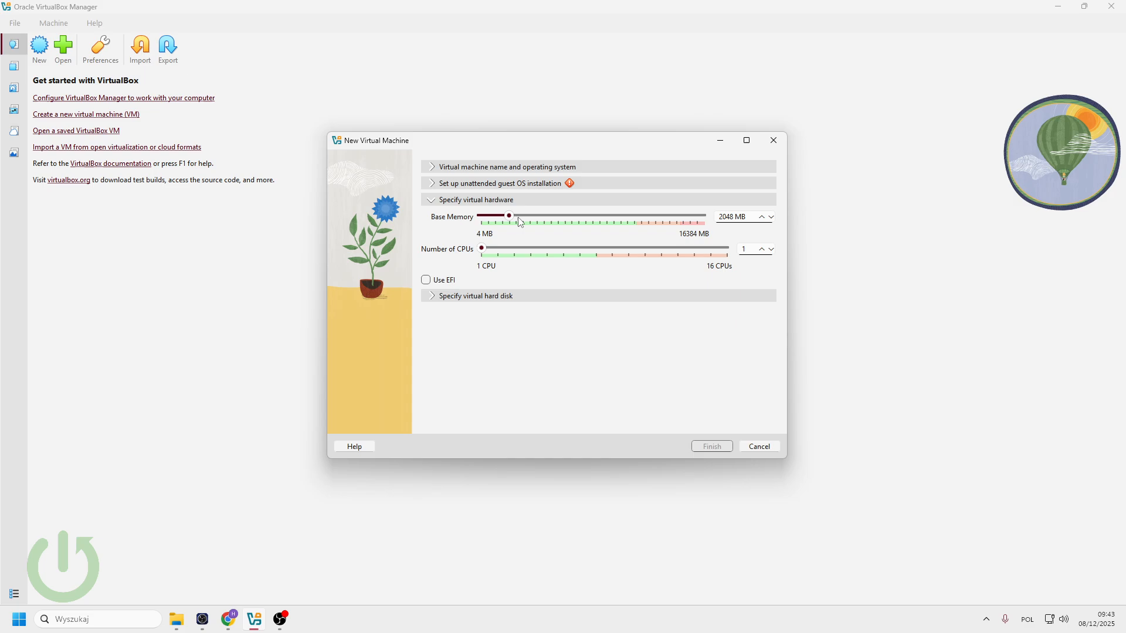
- Raise base memory to about 6300 MB and the CPU count to 8
left_click_drag(510, 216, 569, 220)
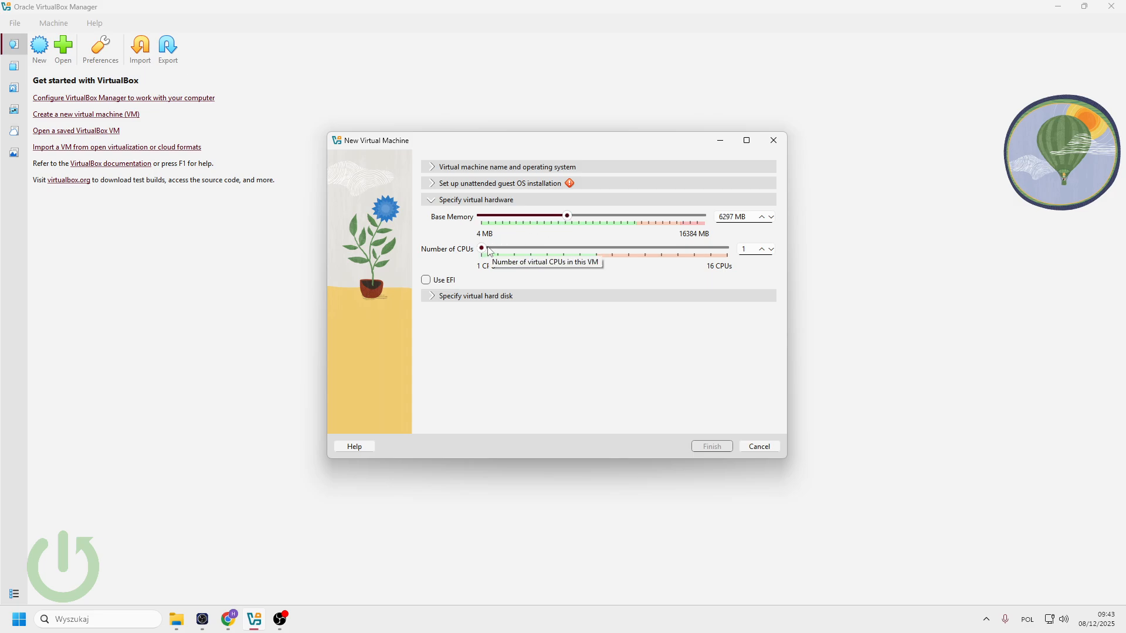
left_click_drag(490, 252, 568, 253)
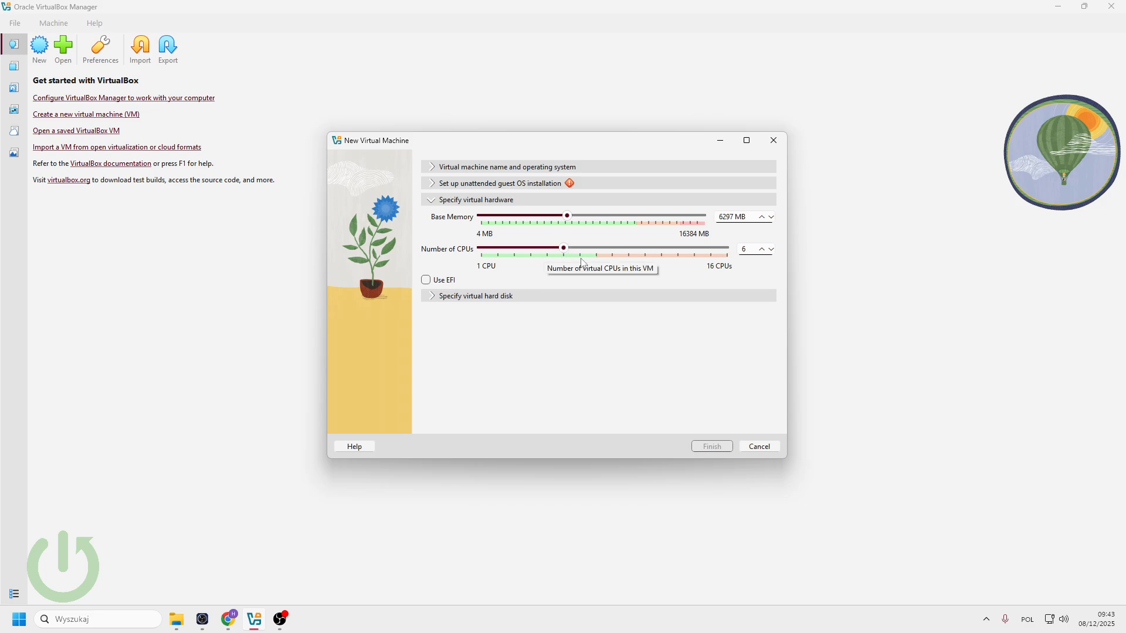
left_click_drag(614, 258, 603, 260)
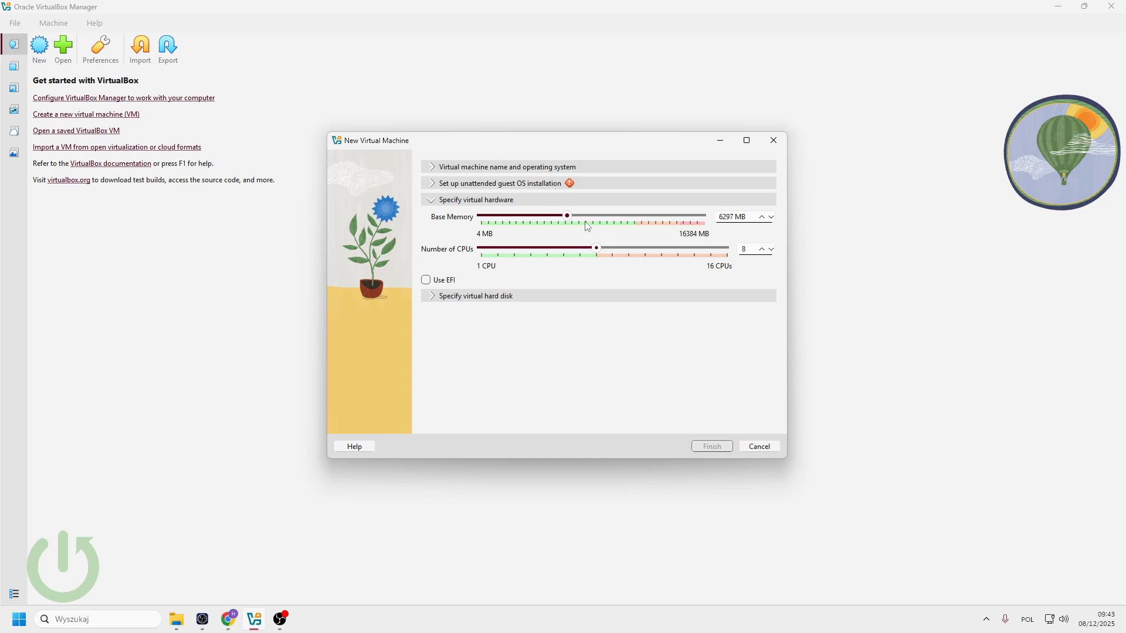
left_click_drag(569, 215, 593, 228)
- Set the virtual hard disk size to 50 GB
left_click(435, 297)
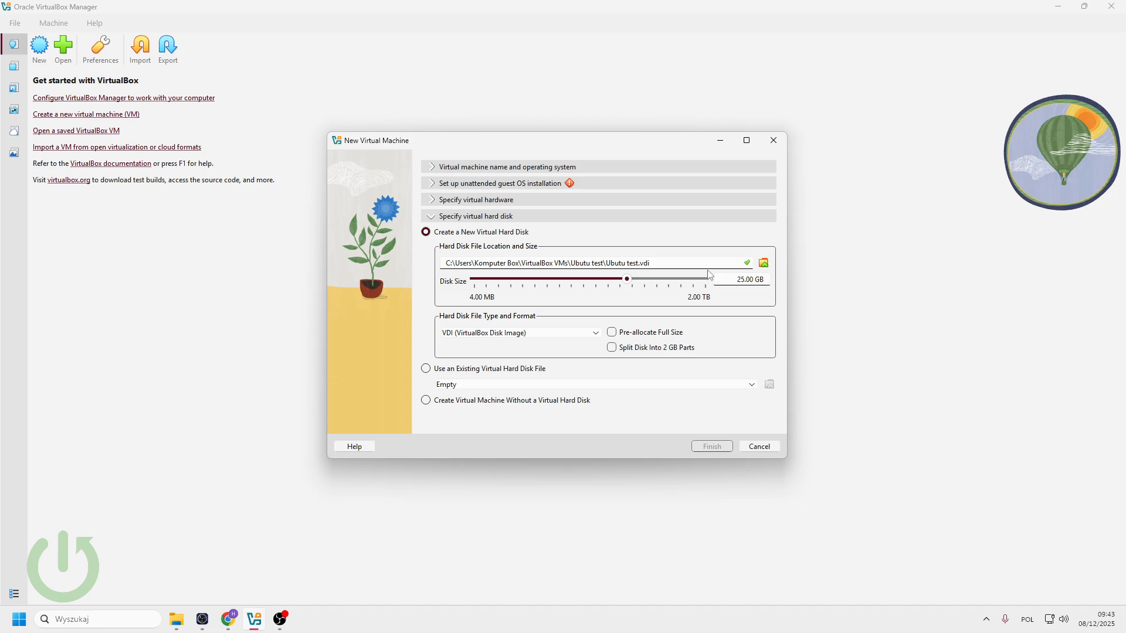
double_click(743, 281)
type("50")
- Delete the invalid host name 'Ubutu test' in the unattended-install settings
left_click(439, 186)
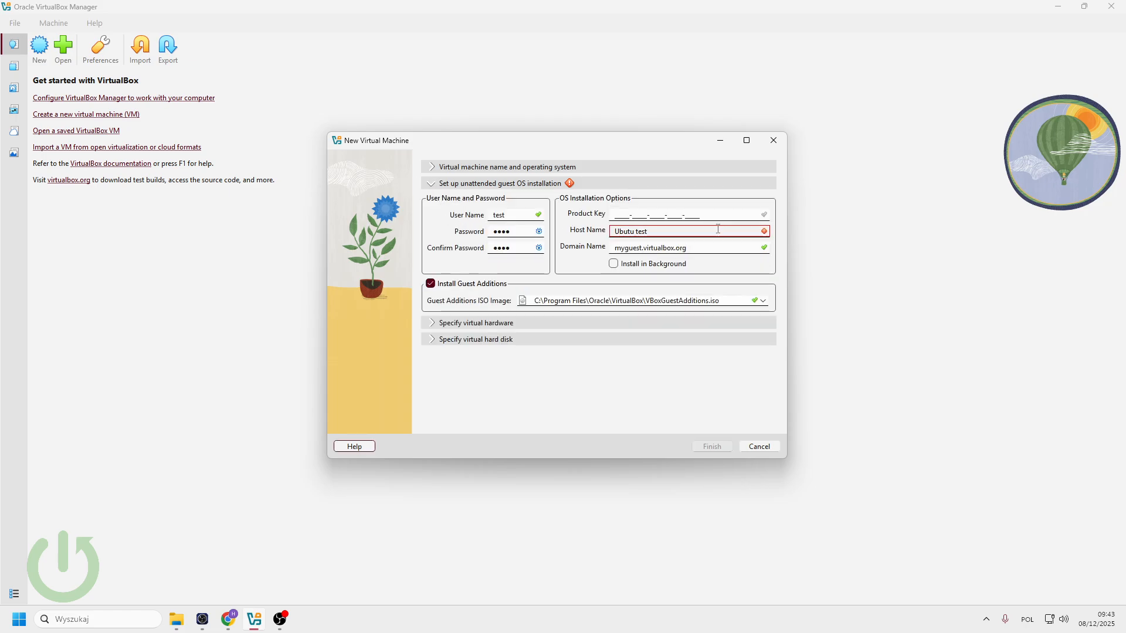
double_click(637, 232)
left_click_drag(635, 232, 631, 232)
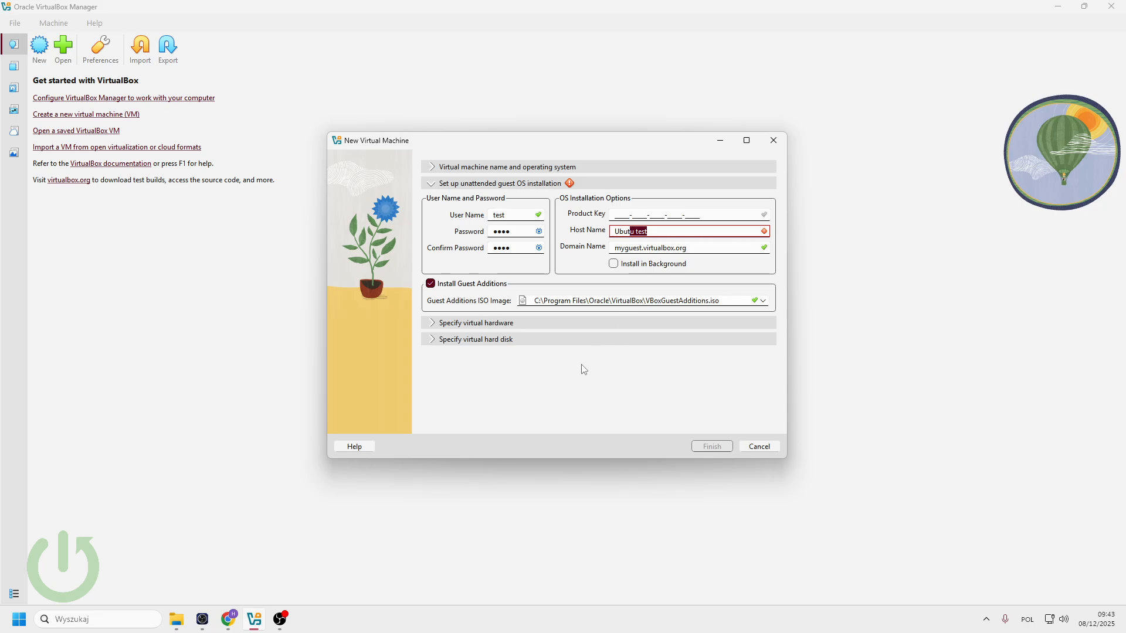
left_click(665, 231)
left_click_drag(711, 231, 592, 239)
key("BackSpace")
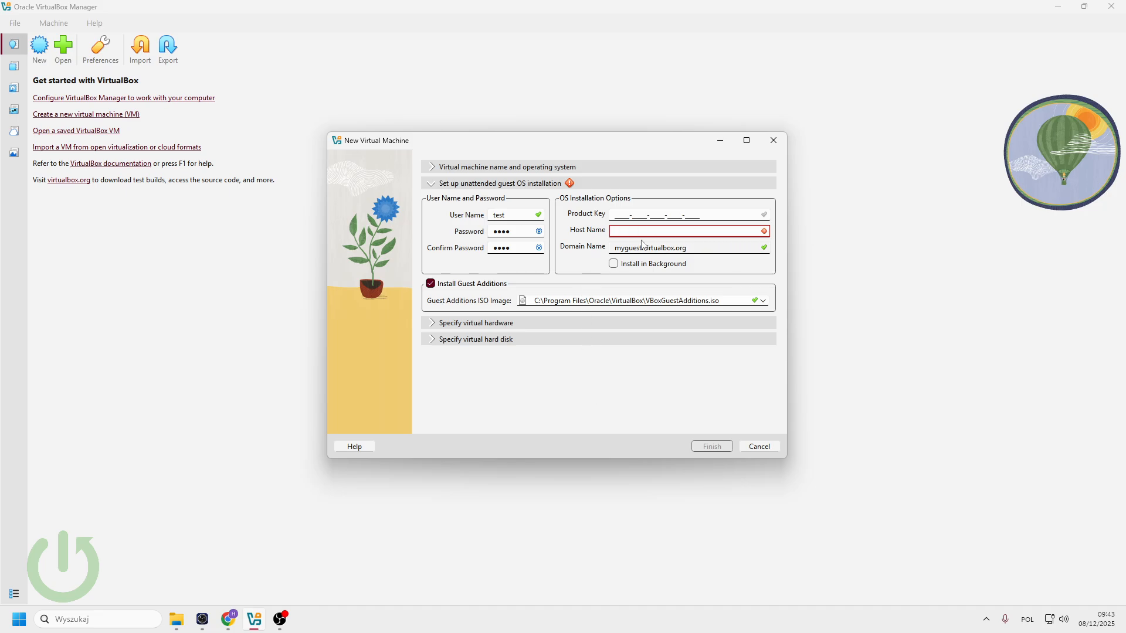
- Turn off background installation, enter host name ubuntu, and finish creating the VM
left_click(614, 264)
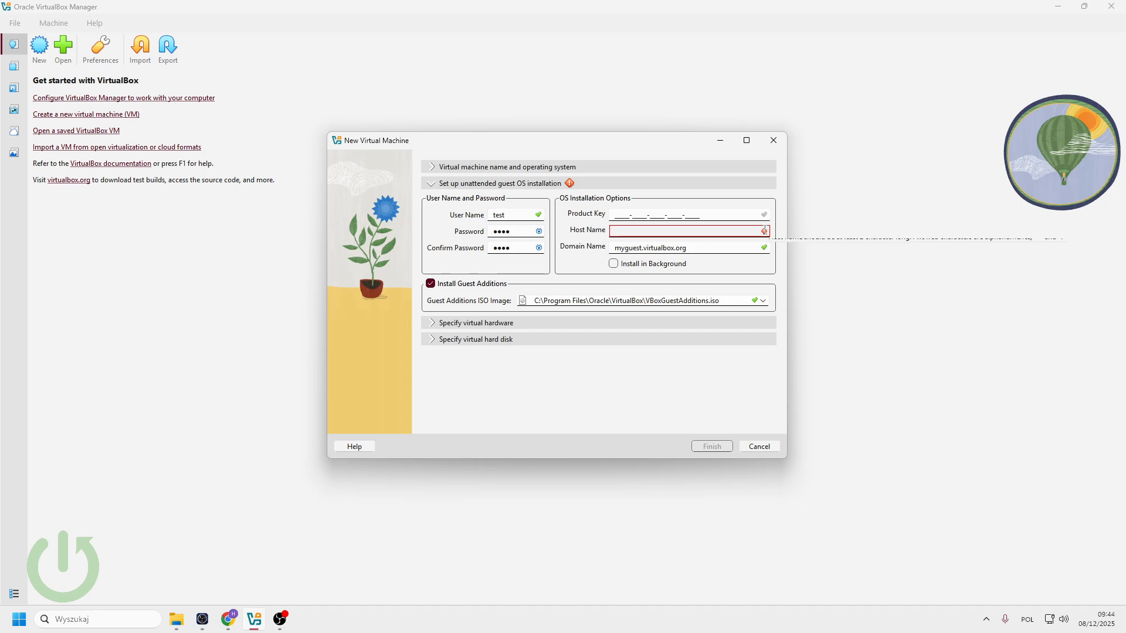
mouse_move(764, 229)
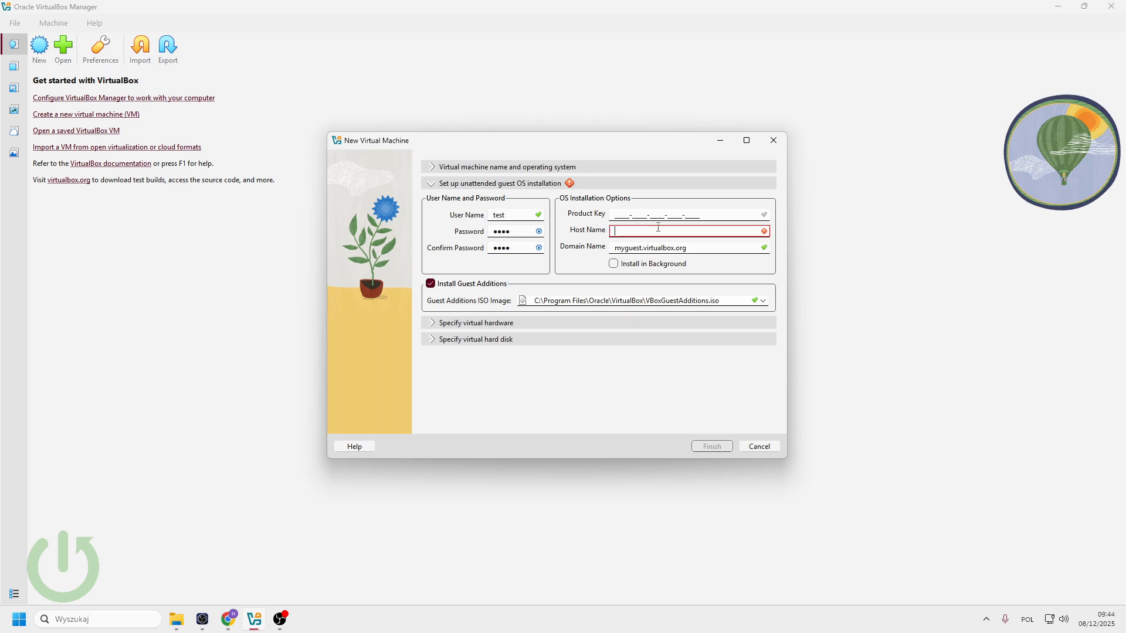
type("e")
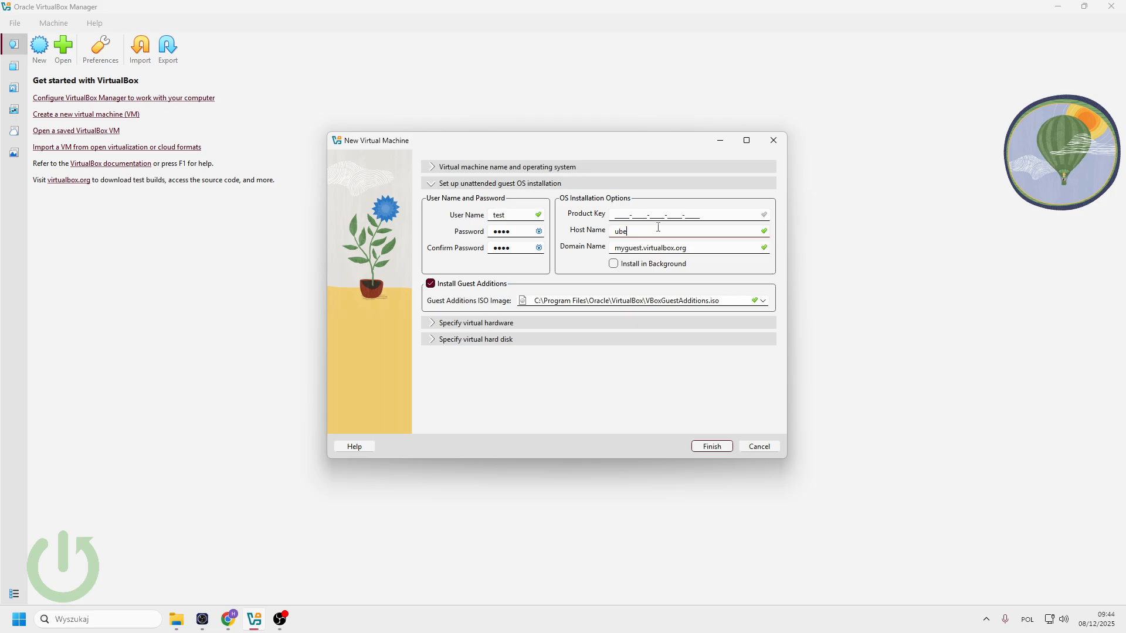
key("BackSpace")
type("un")
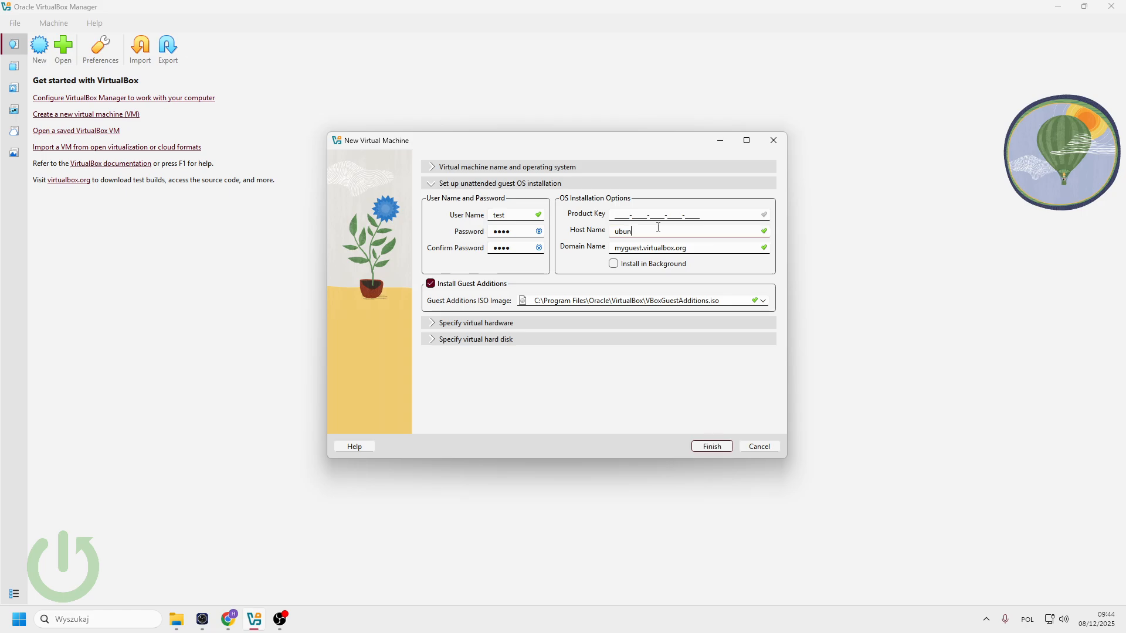
key("BackSpace")
key("BackSpace")
key("BackSpace")
type("but")
left_click(704, 449)
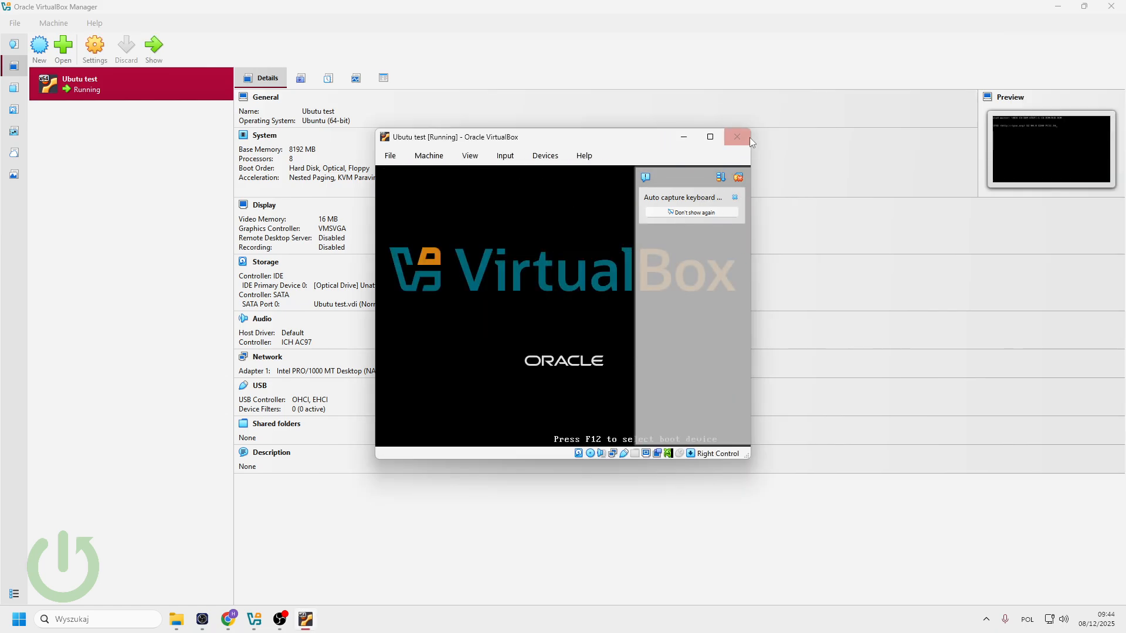
- Close the running VM window using the 'Power off the machine' option
left_click(737, 137)
left_click(536, 312)
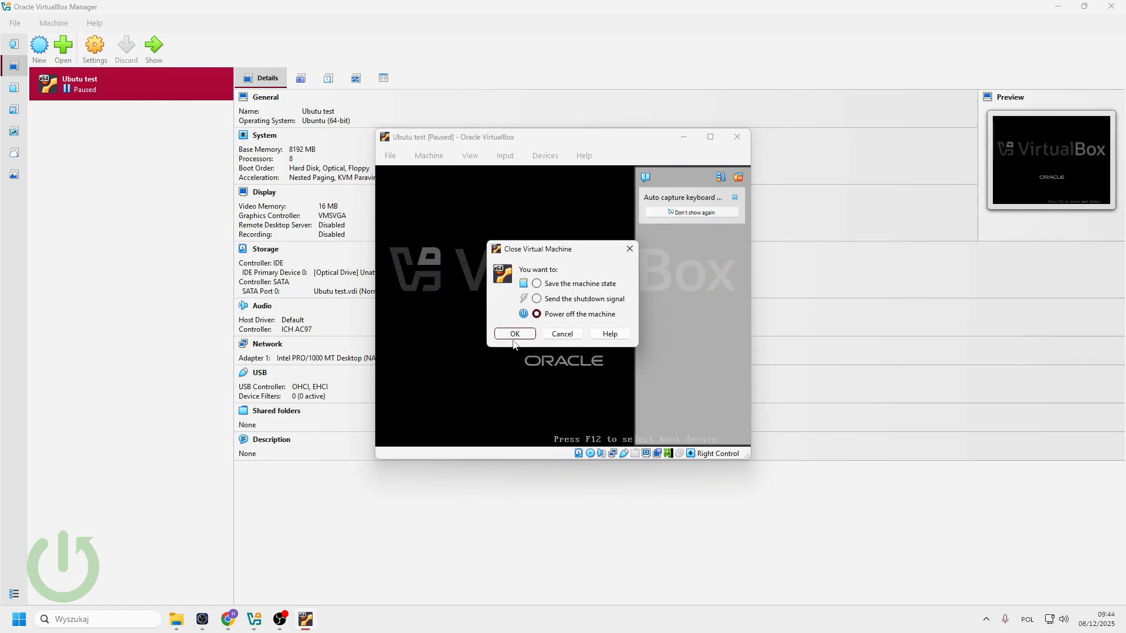
left_click(515, 331)
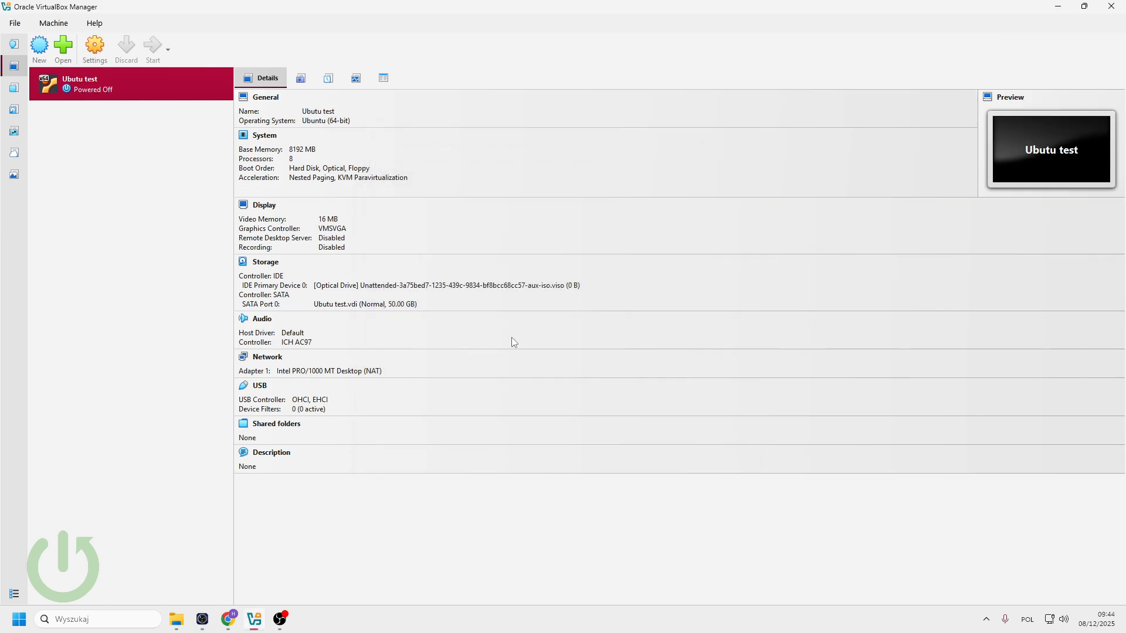
- Set Ubutu test's video memory to 128 MB in Display settings, keep VMSVGA, and save
left_click(94, 47)
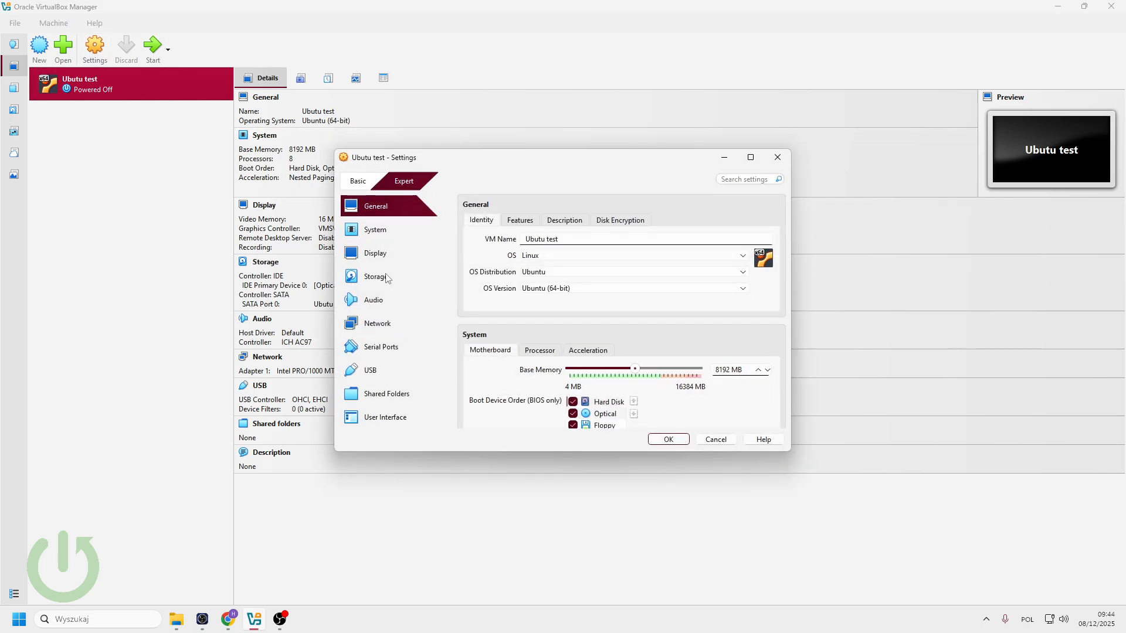
left_click(382, 258)
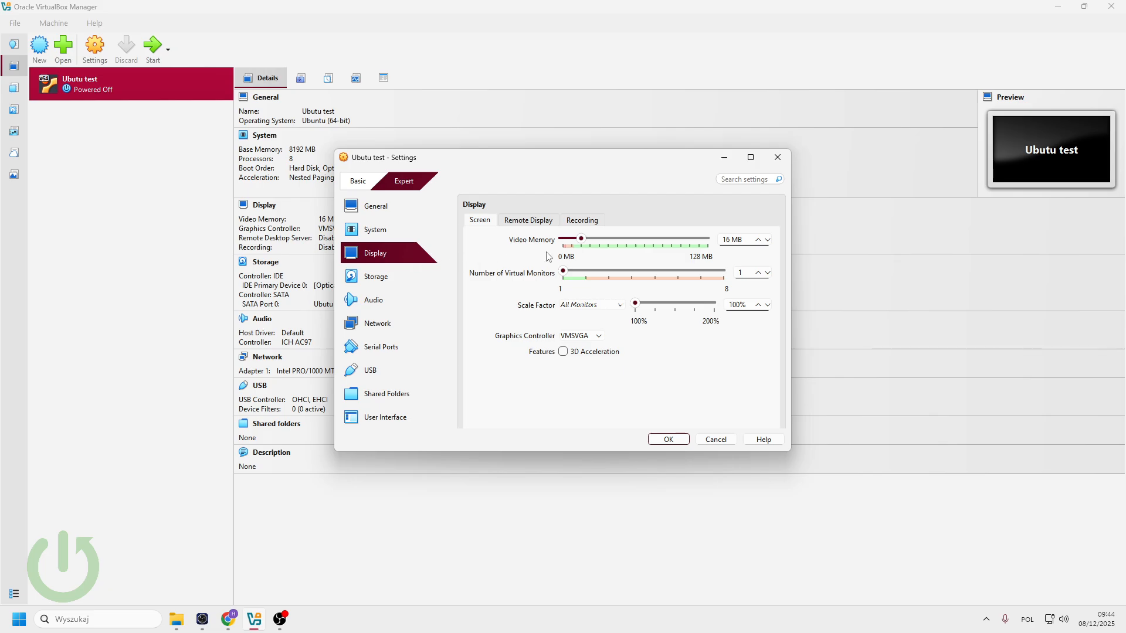
left_click_drag(581, 241, 714, 236)
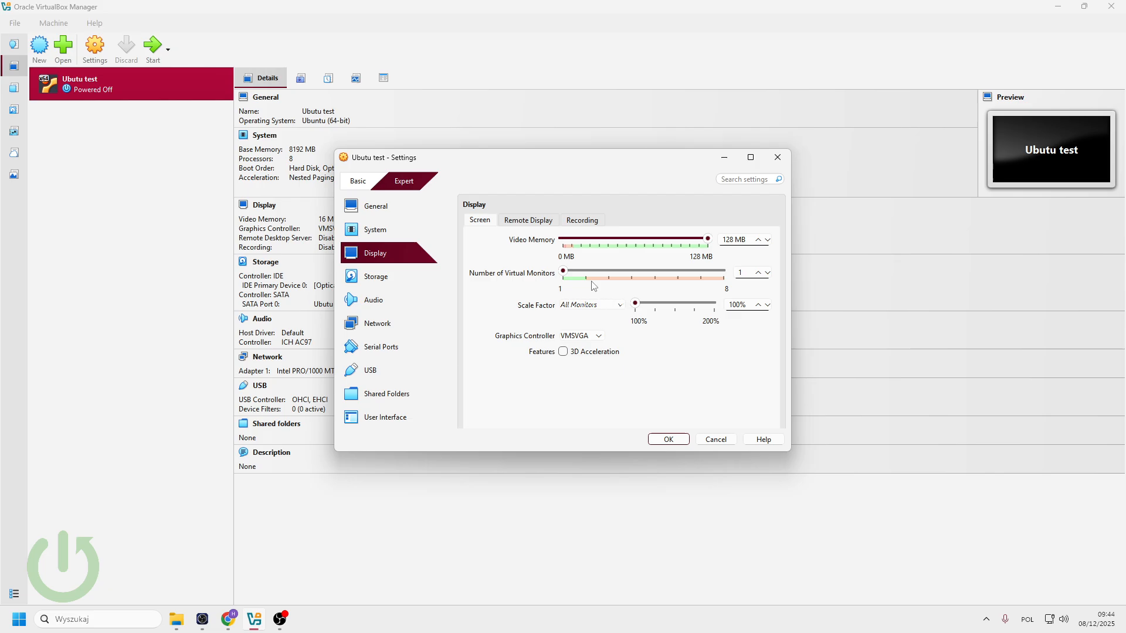
left_click(598, 338)
left_click(598, 339)
left_click(671, 441)
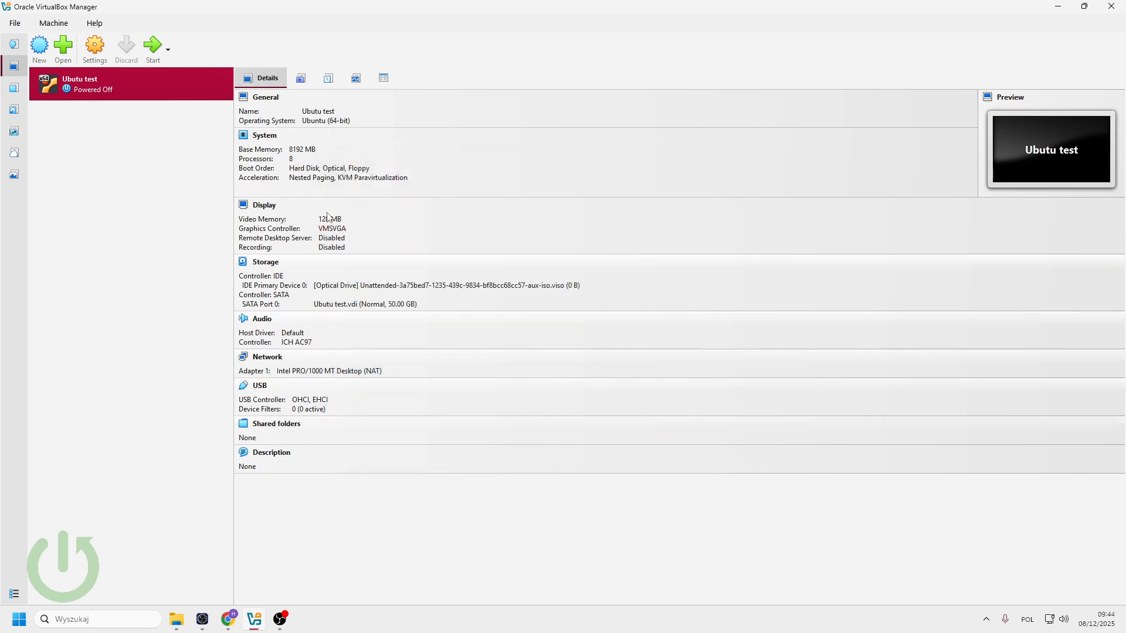
- Start the Ubutu test VM, maximize its window and dismiss the keyboard capture notice
left_click(155, 48)
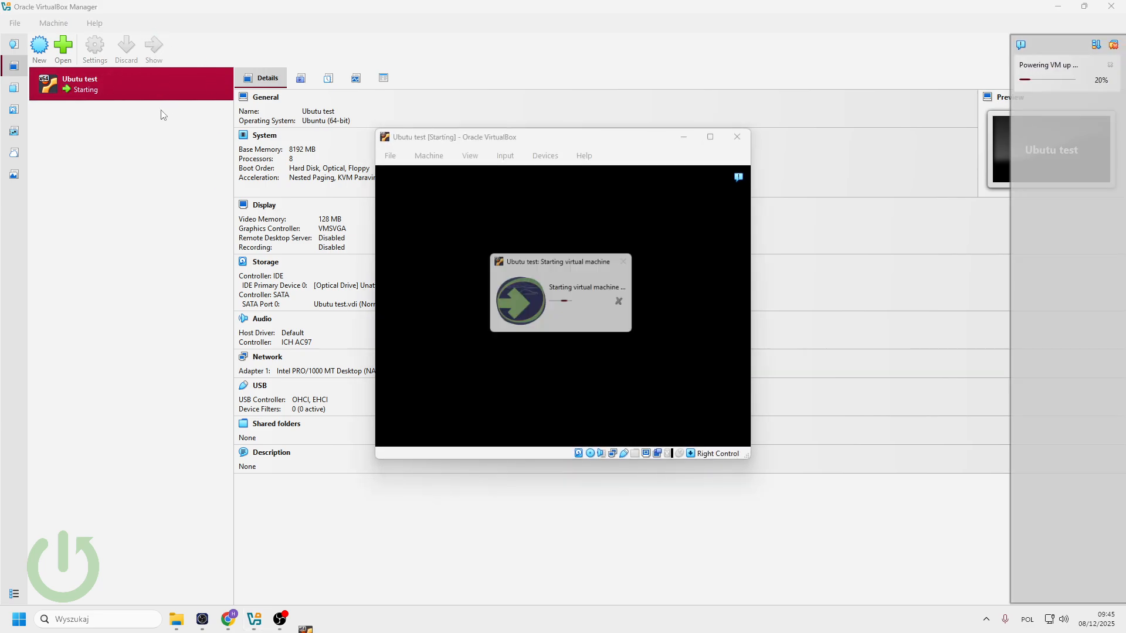
left_click(709, 137)
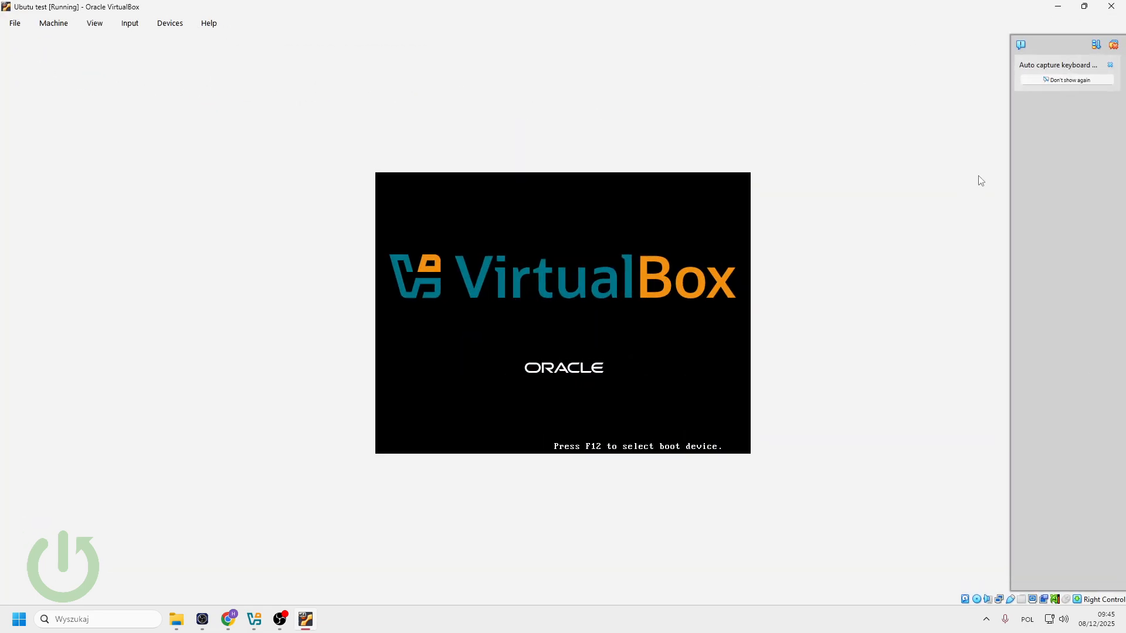
left_click(1109, 66)
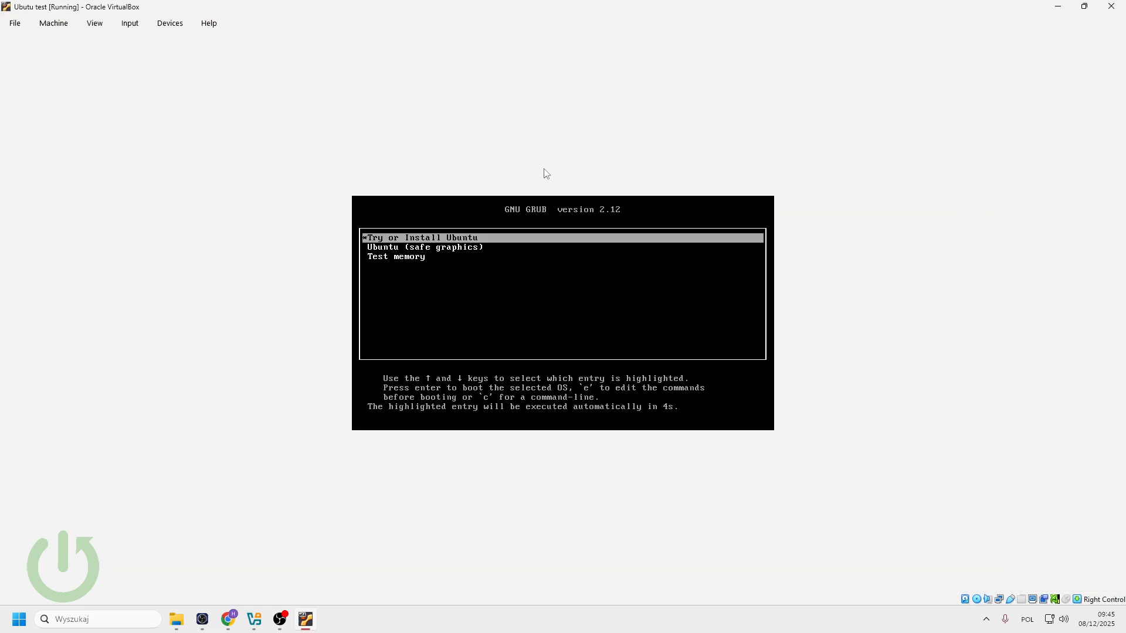
- Select the Try or Install Ubuntu entry in the GRUB menu and boot it
key("Down")
key("Up")
key("Down")
key("Up")
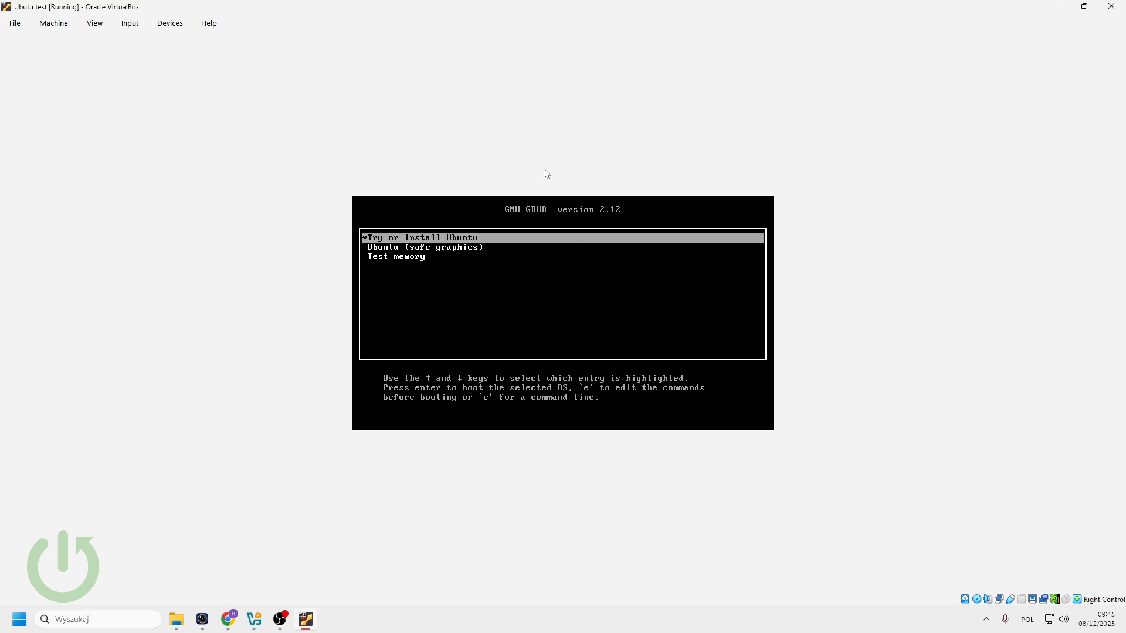
key("Down")
key("Up")
key("Down")
key("Down")
key("Up")
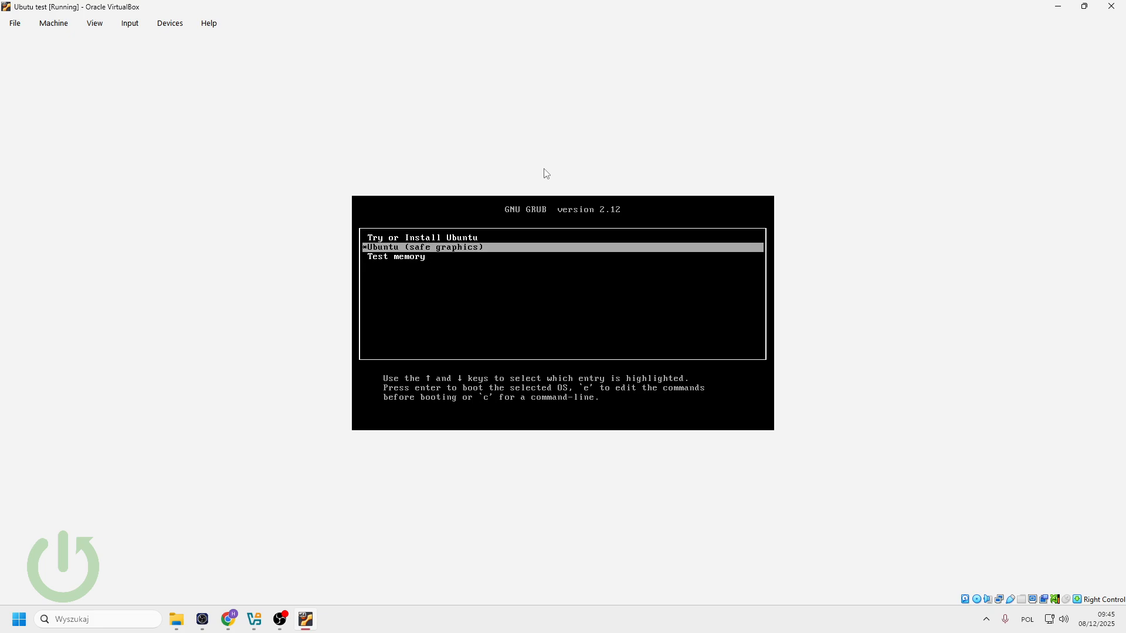
key("Up")
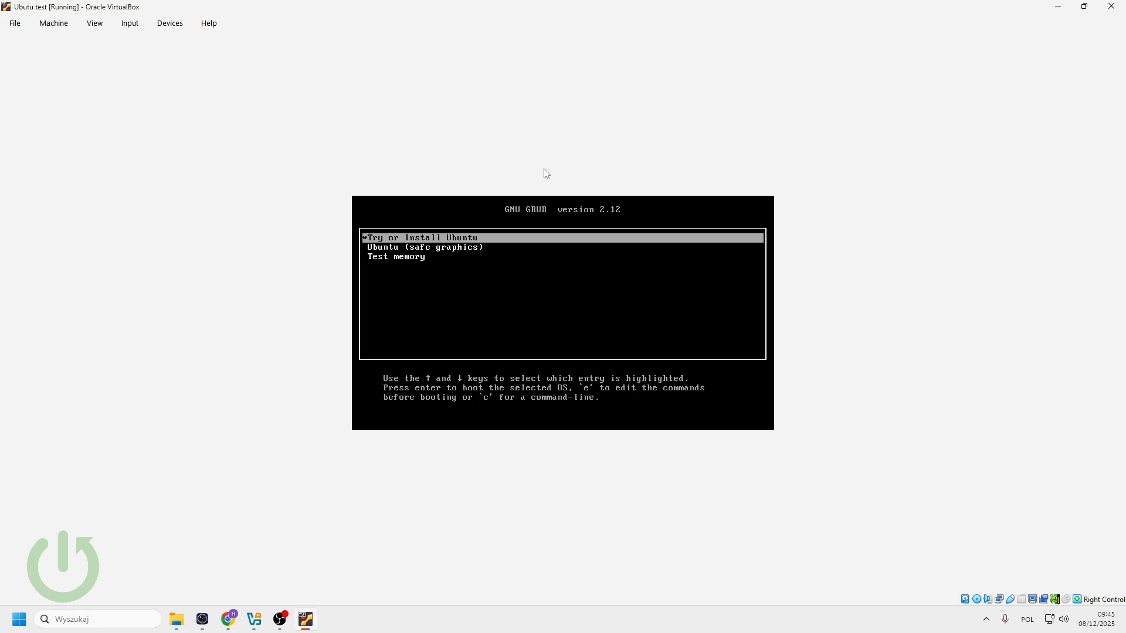
key("Return")
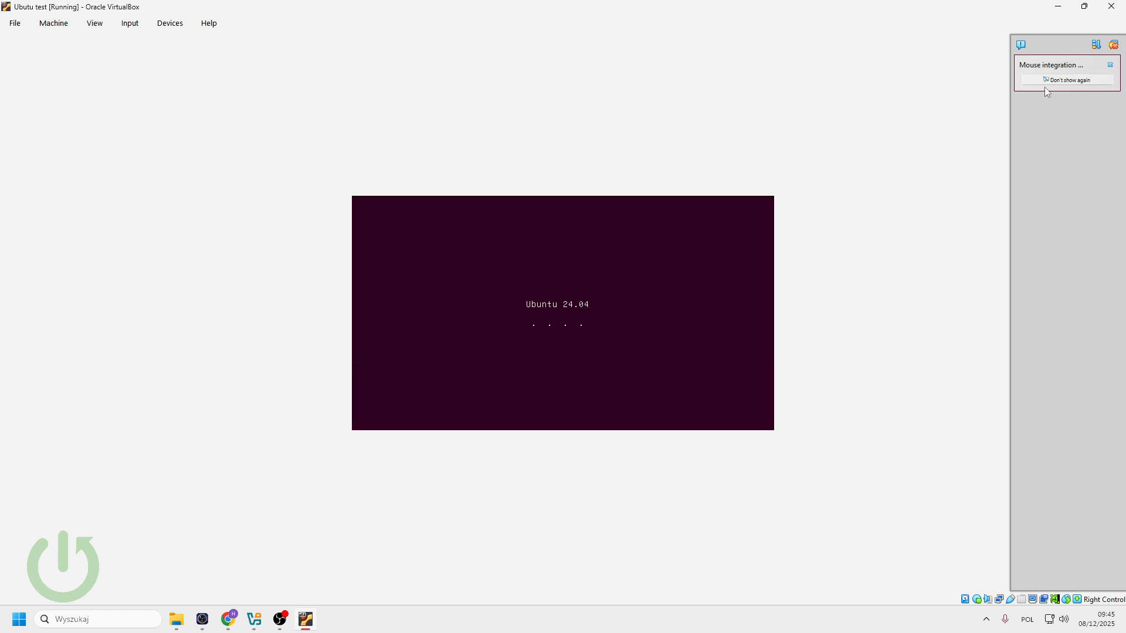
- Expand and dismiss the mouse integration notice while the unattended install runs to the login screen
left_click(1110, 60)
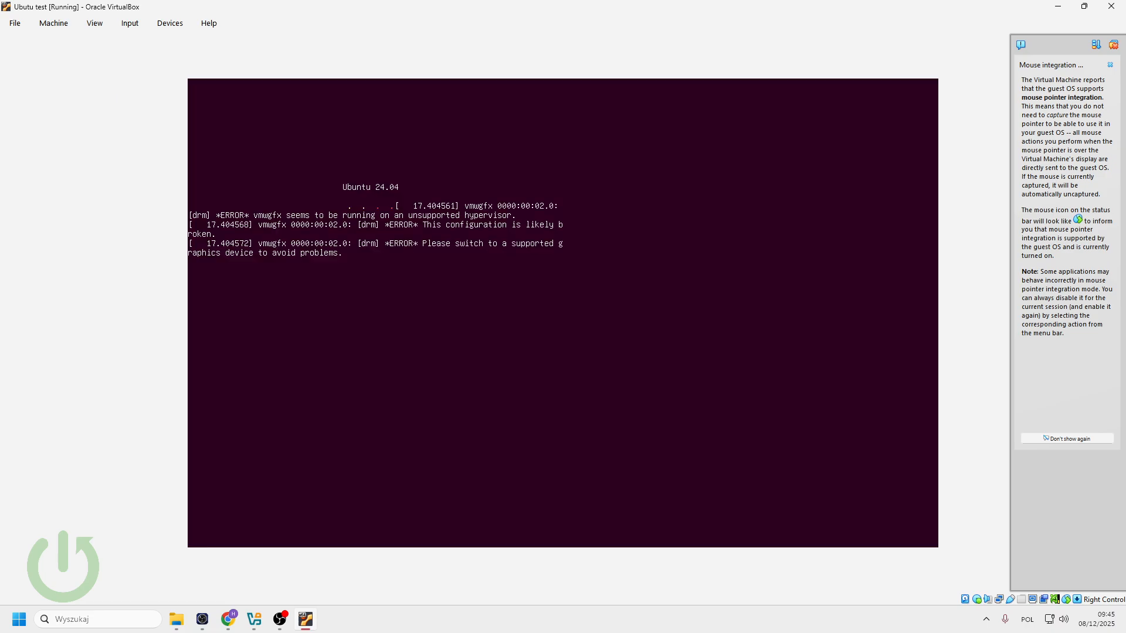
left_click(1109, 65)
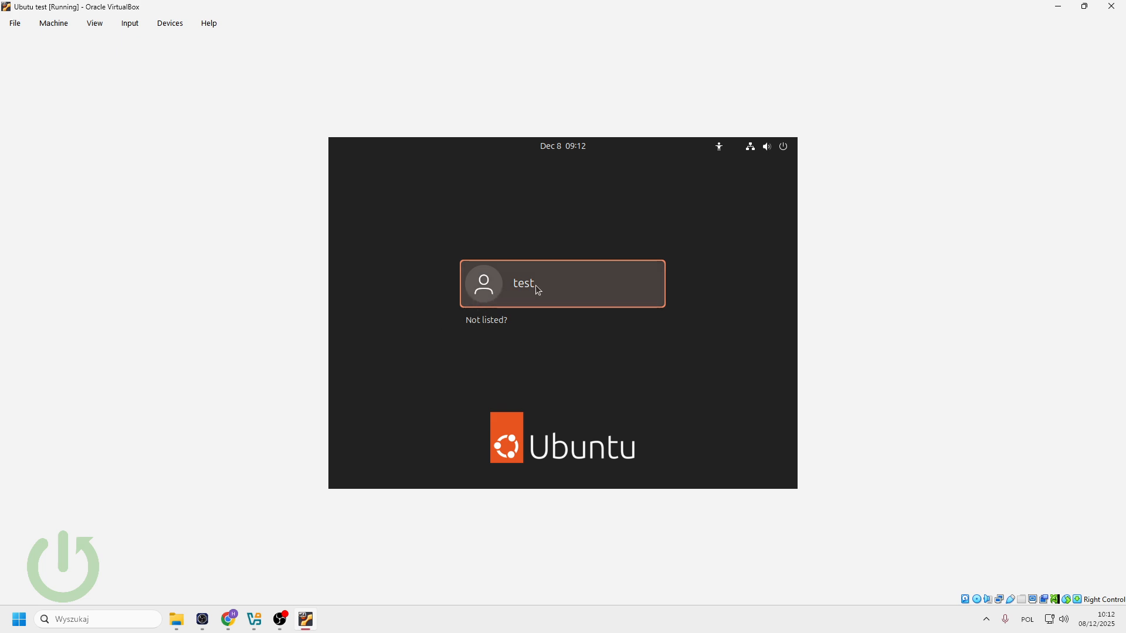
- Log in to the Ubuntu guest as user 'test' by entering the account password
left_click(514, 291)
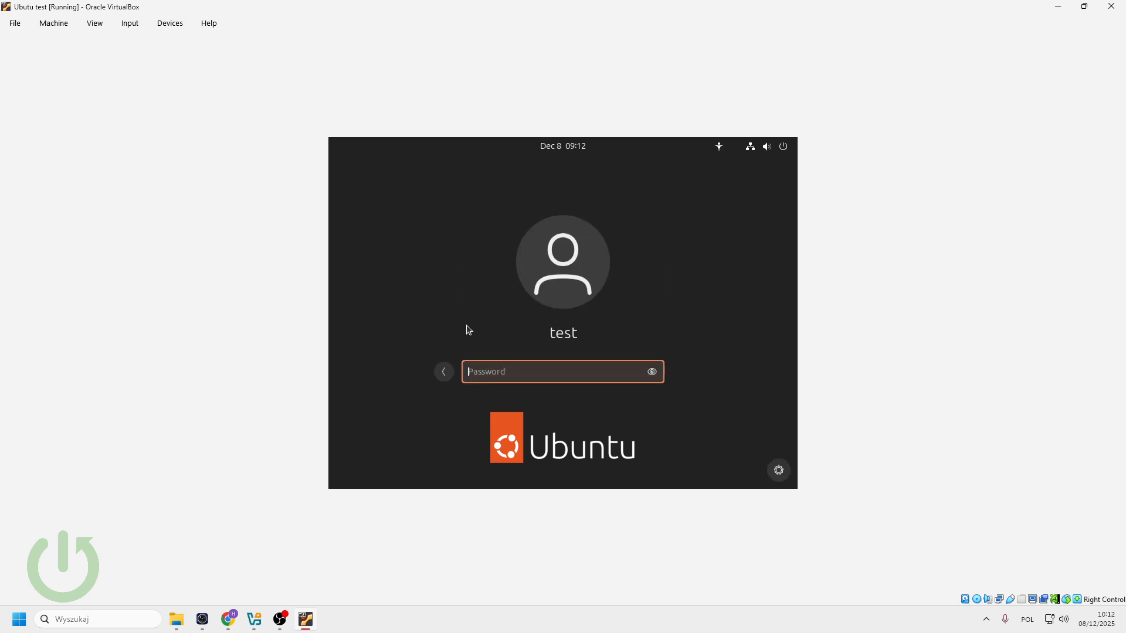
type("test")
key("Return")
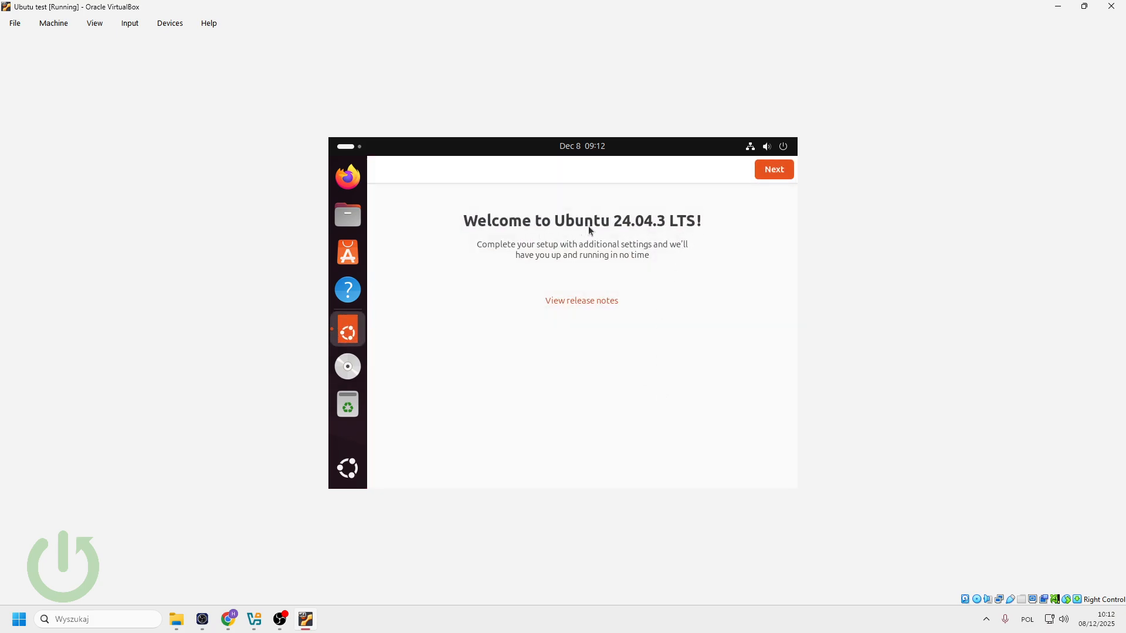
- Complete the welcome wizard, skipping Ubuntu Pro and choosing 'No, don't share system data'
left_click(769, 173)
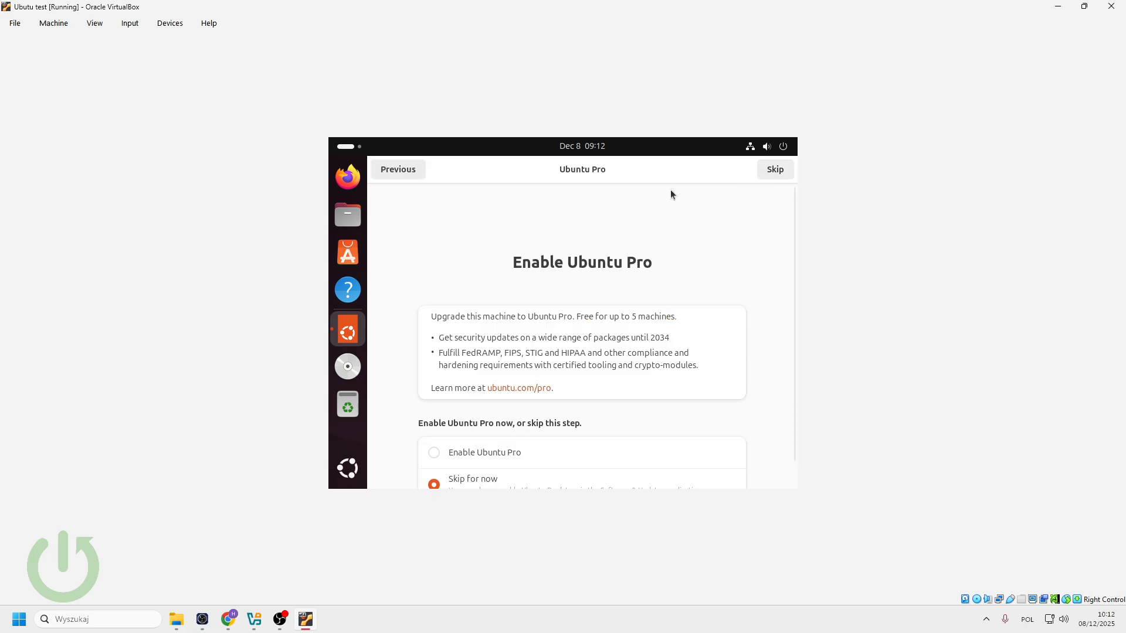
left_click(776, 172)
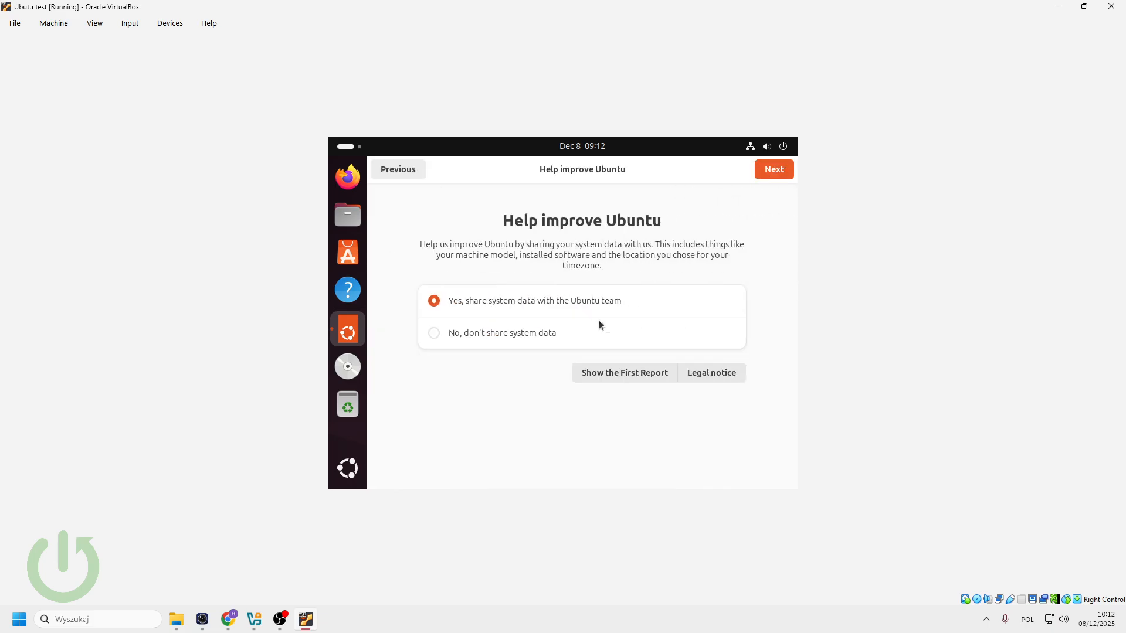
left_click(494, 340)
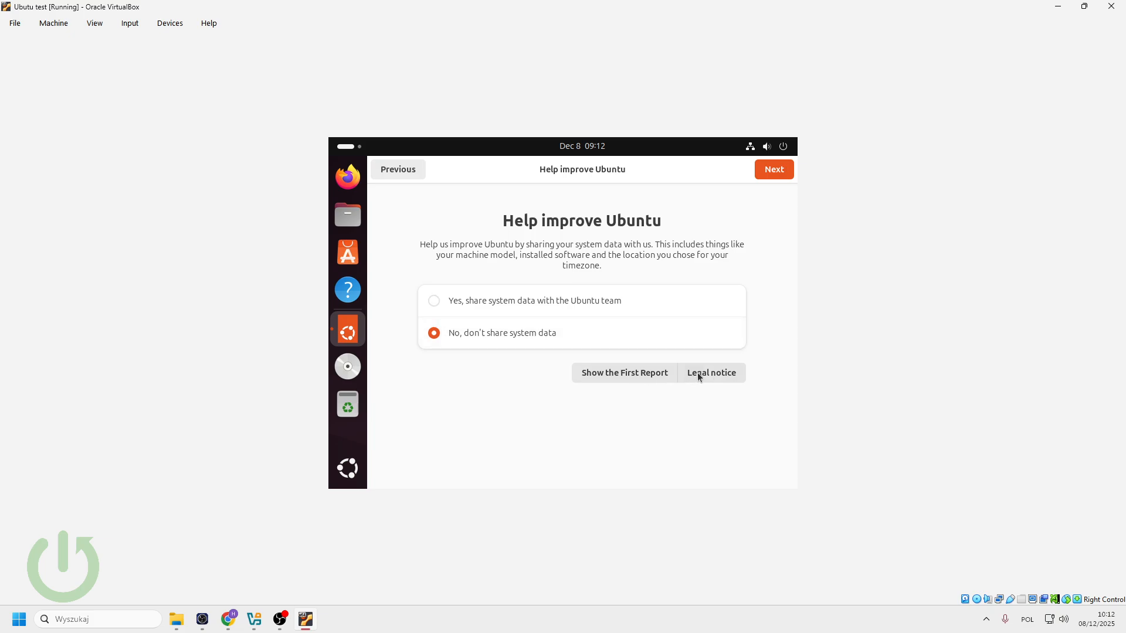
left_click(767, 169)
left_click(769, 173)
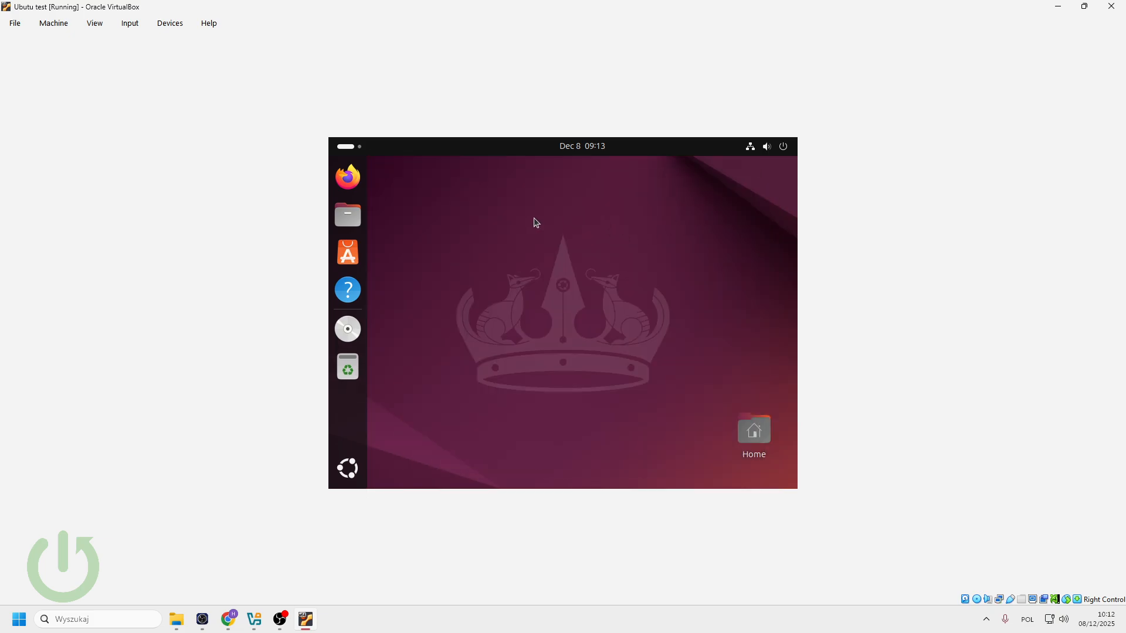
- Draw several selection boxes across the empty Ubuntu desktop
left_click_drag(510, 230, 554, 373)
left_click_drag(473, 196, 701, 409)
left_click_drag(722, 210, 423, 435)
left_click_drag(454, 432, 672, 221)
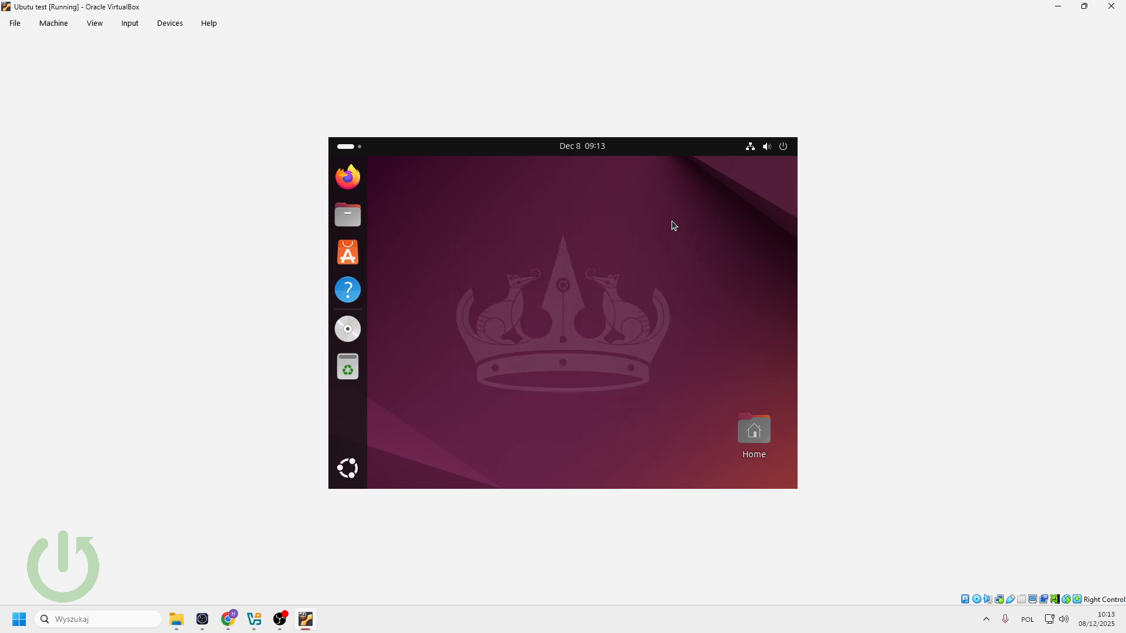